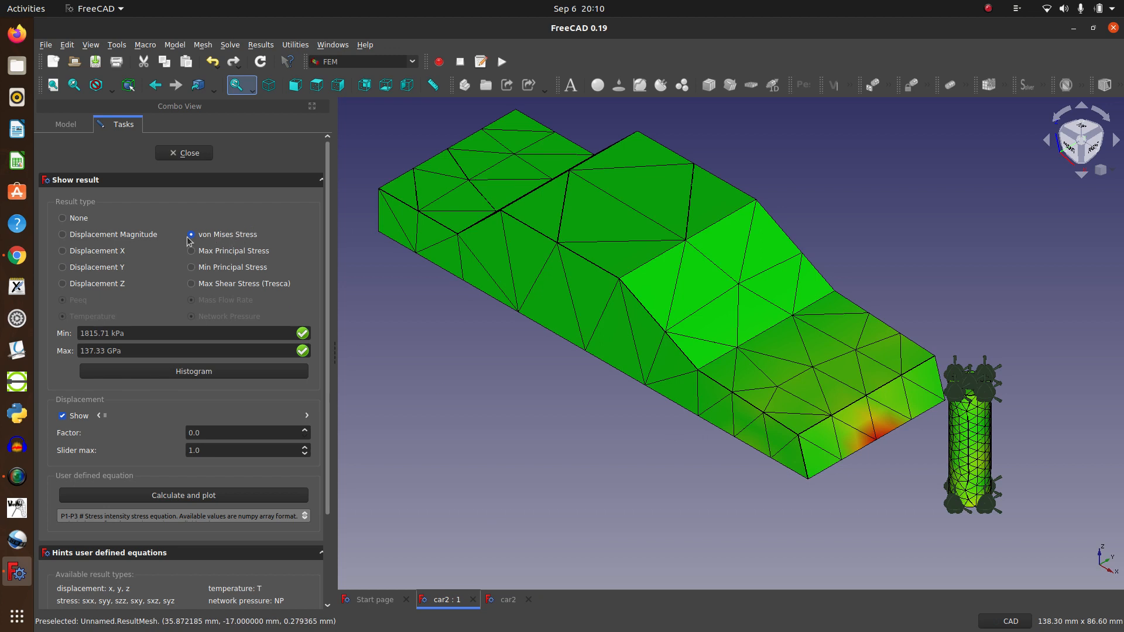
Show the displacement magnitude result with a deformation factor of 0.8 and compare it with the X, Y and Z displacements
{"action": "left_click", "coordinate": [63, 234]}
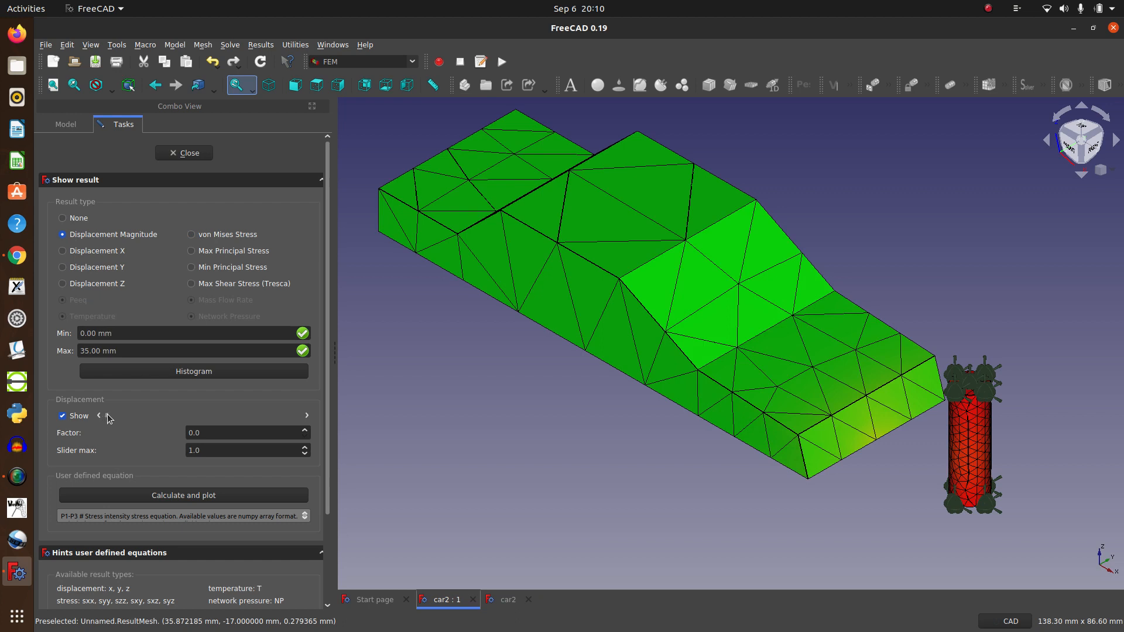
{"action": "left_click_drag", "start_coordinate": [113, 412], "coordinate": [268, 429]}
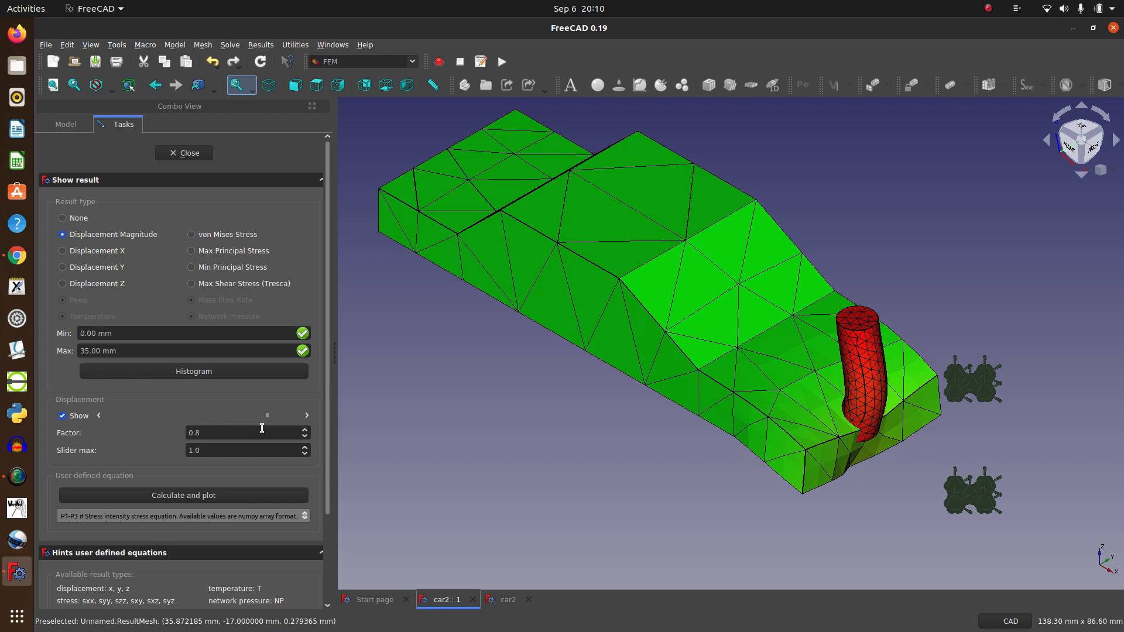
{"action": "left_click", "coordinate": [111, 256]}
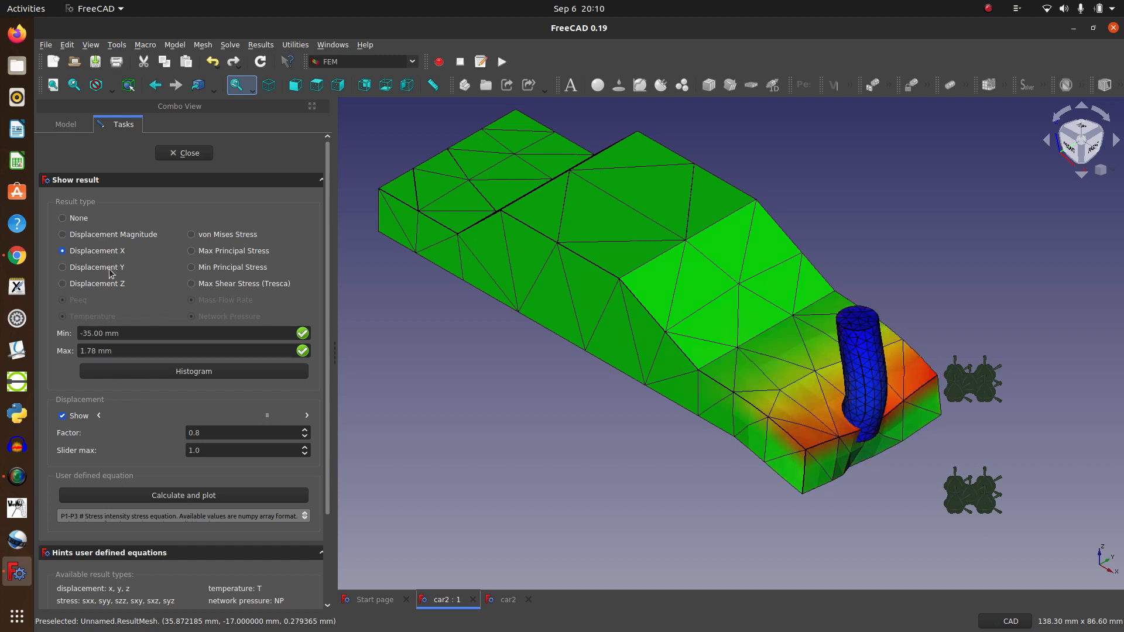
{"action": "left_click", "coordinate": [112, 269]}
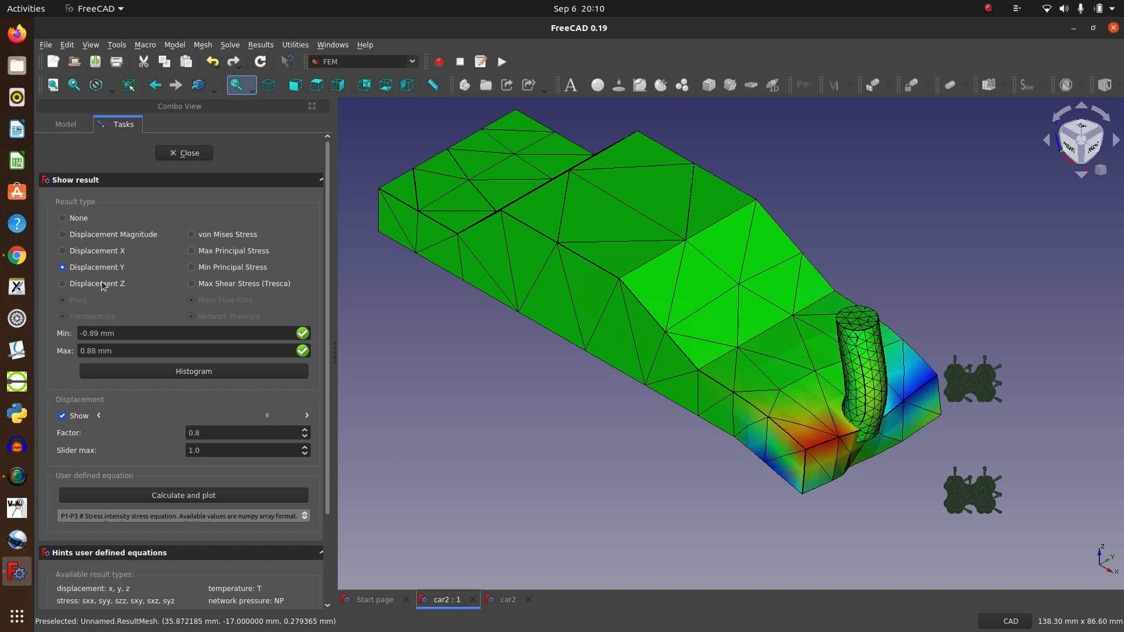
{"action": "left_click", "coordinate": [103, 285]}
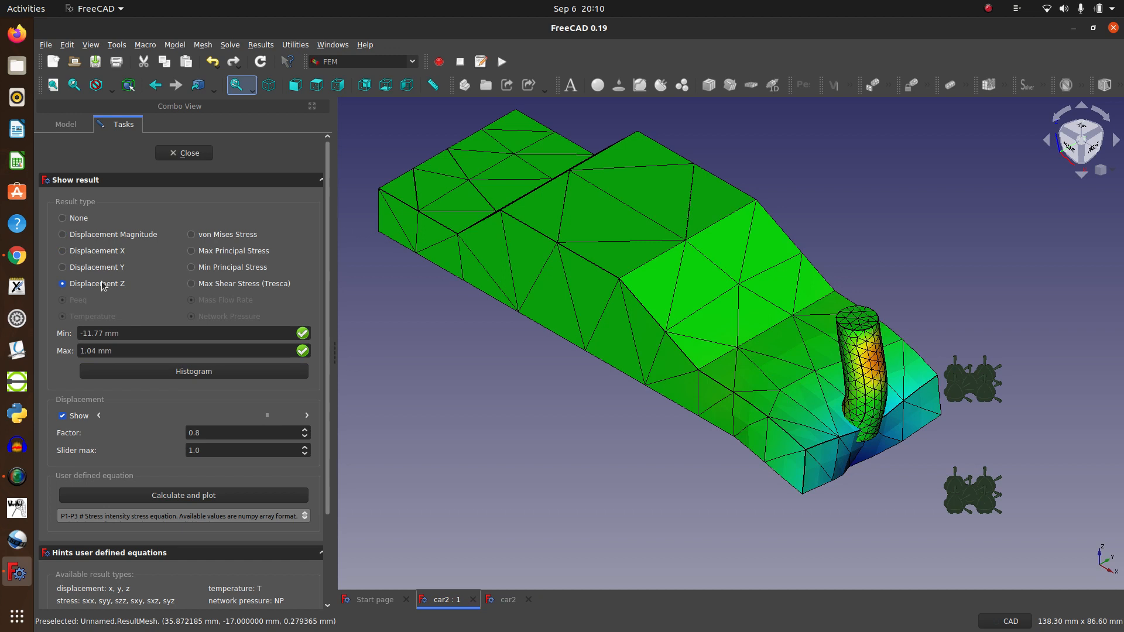
{"action": "left_click", "coordinate": [106, 271]}
{"action": "left_click", "coordinate": [109, 255]}
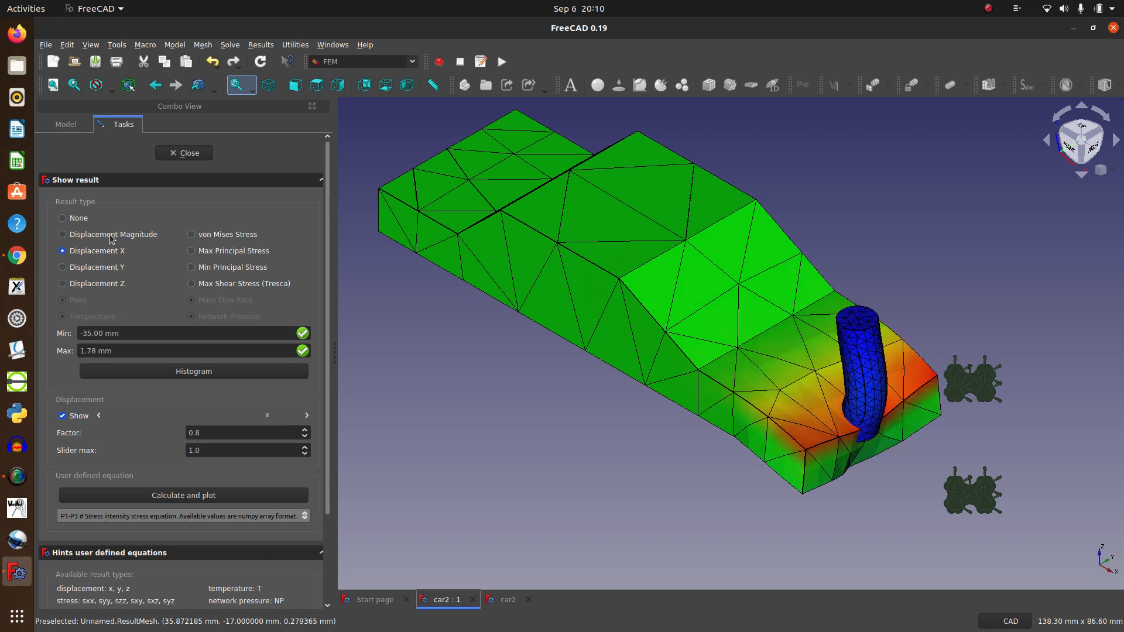
{"action": "left_click", "coordinate": [111, 237]}
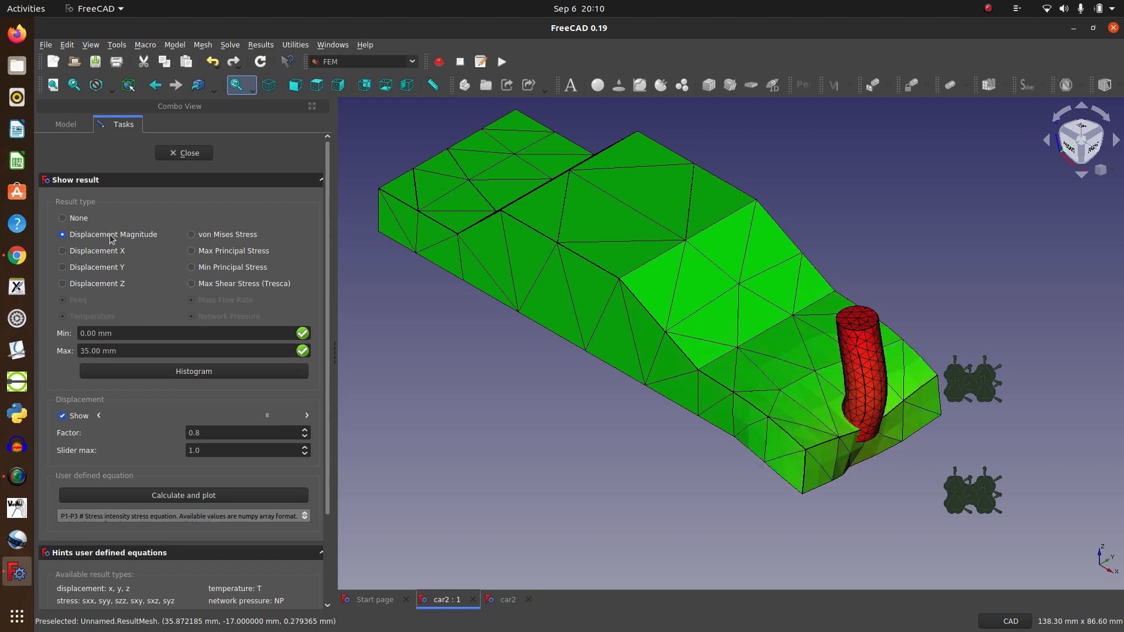
Review the von Mises, maximum principal and maximum shear (Tresca) stress results, and close the result display
{"action": "left_click", "coordinate": [235, 235]}
{"action": "left_click", "coordinate": [229, 252]}
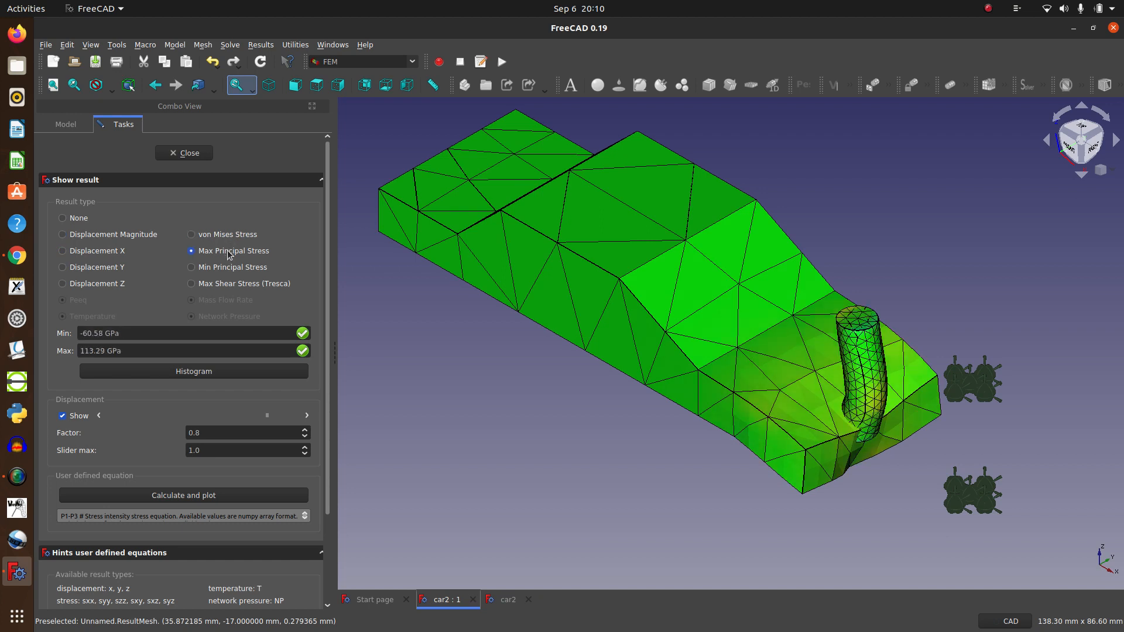
{"action": "left_click", "coordinate": [221, 283]}
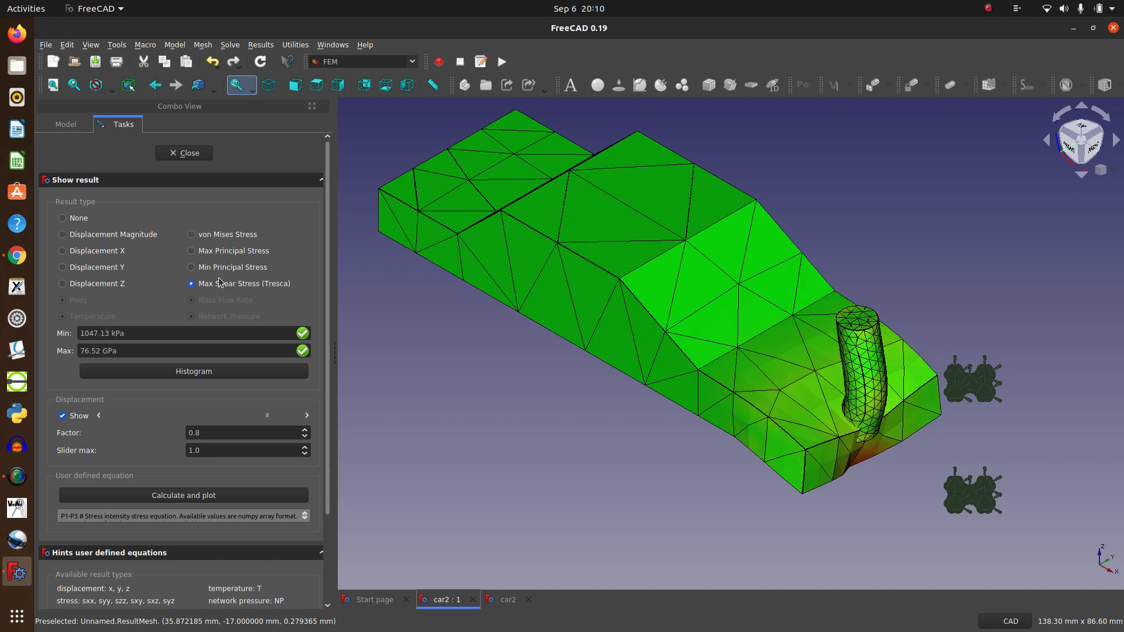
{"action": "left_click", "coordinate": [224, 236]}
{"action": "left_click", "coordinate": [203, 152]}
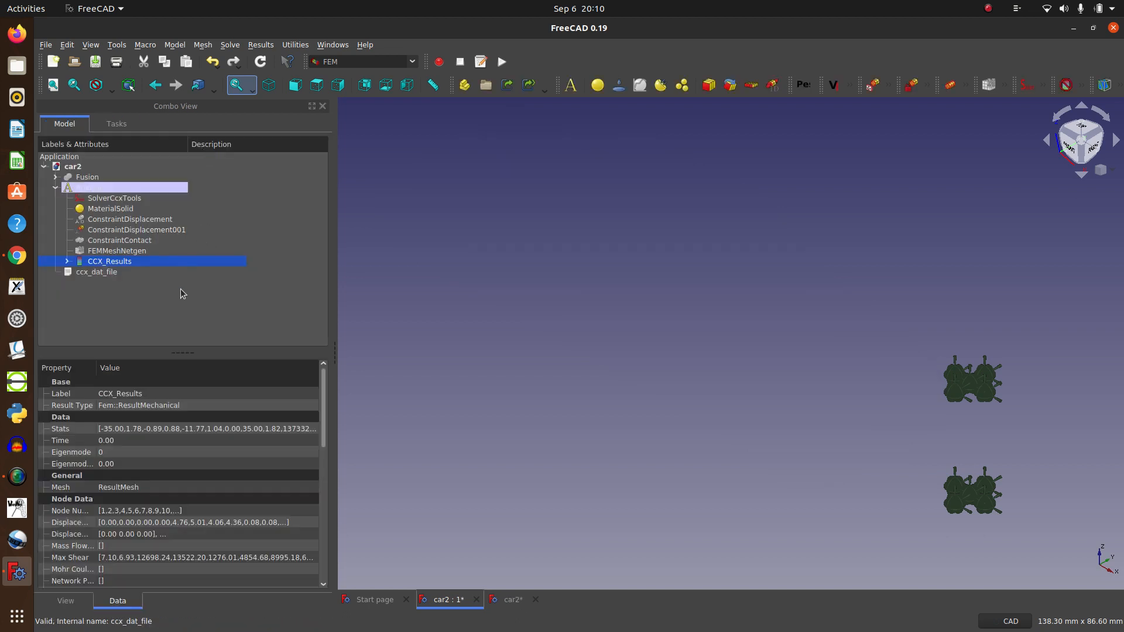
Delete the whole Analysis with its contents, the ccx_dat_file and the leftover ResultMesh, keeping only the Fusion
{"action": "left_click_drag", "start_coordinate": [161, 284], "coordinate": [163, 191]}
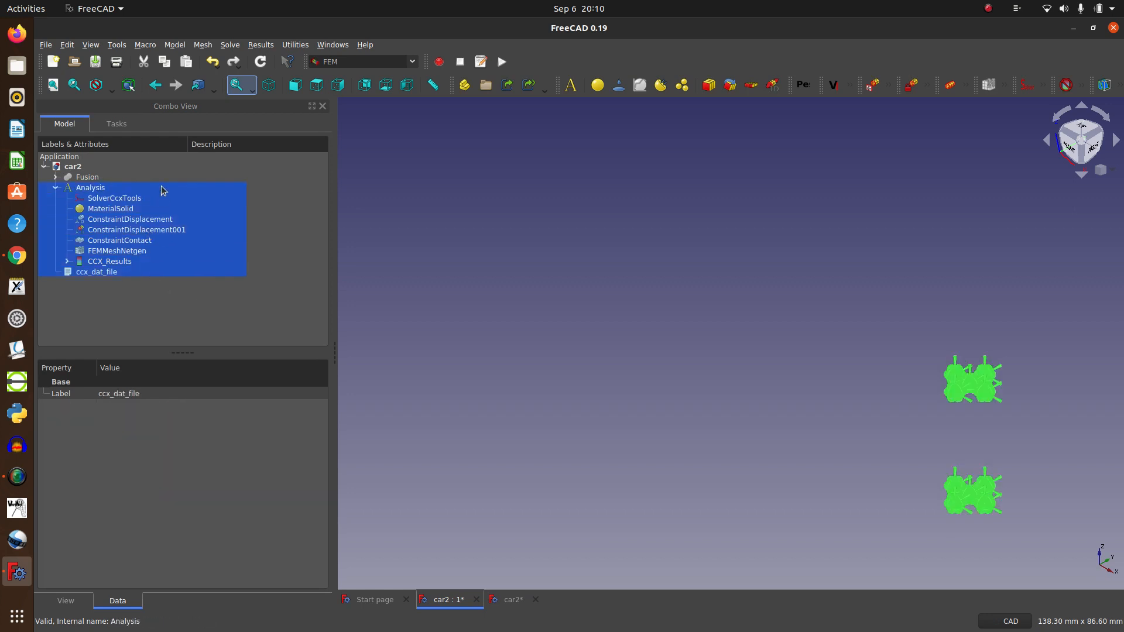
{"action": "key", "text": "Delete"}
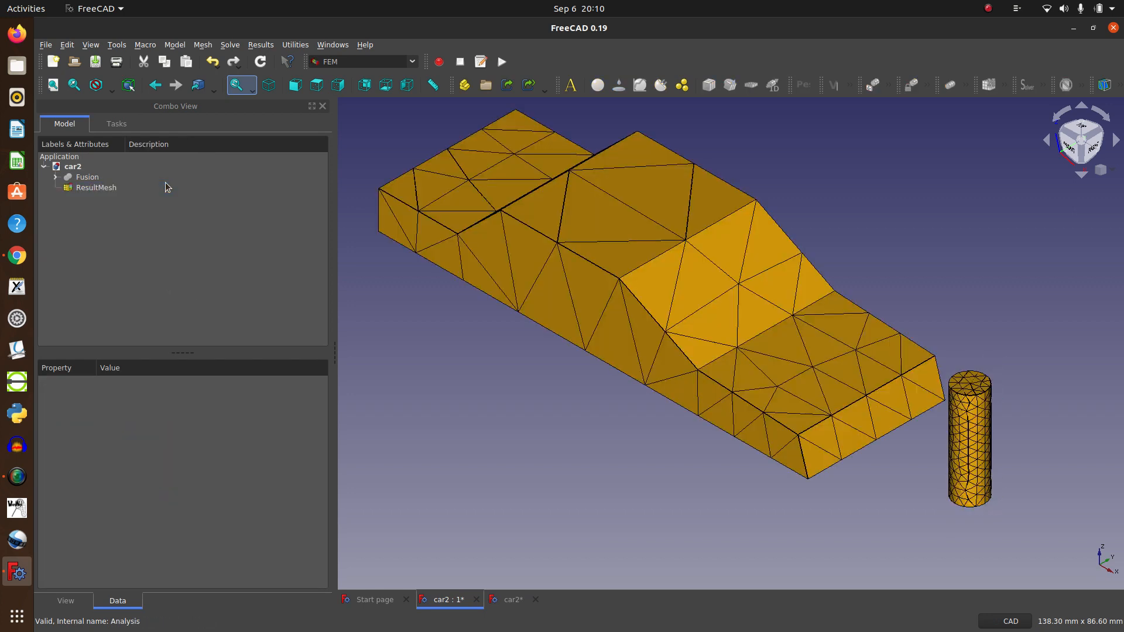
{"action": "left_click", "coordinate": [94, 188]}
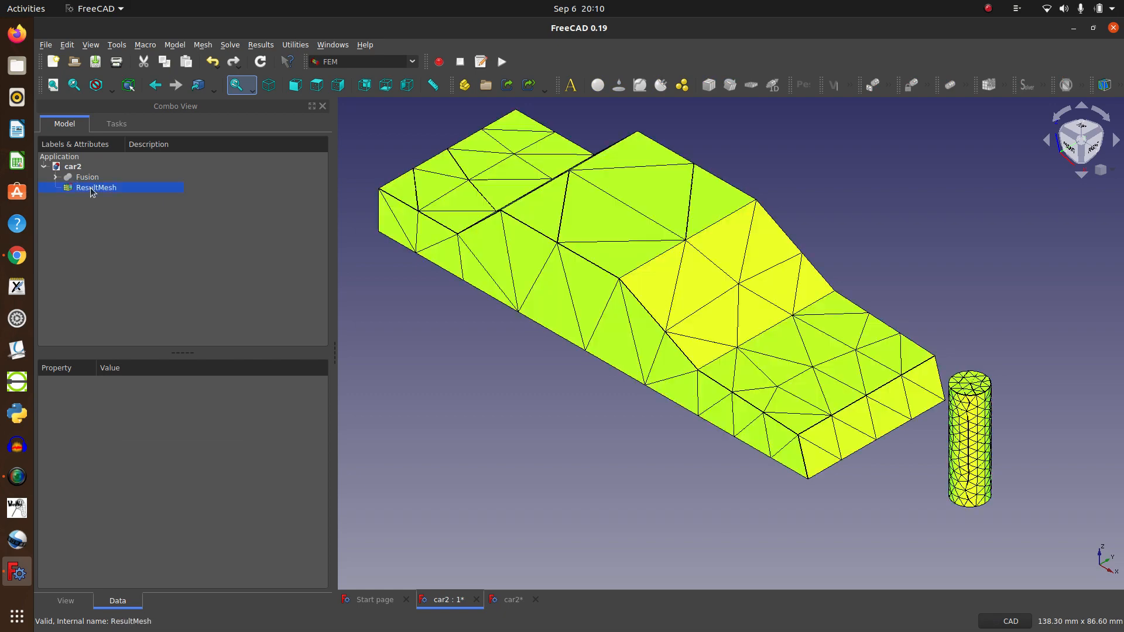
{"action": "right_click", "coordinate": [92, 189]}
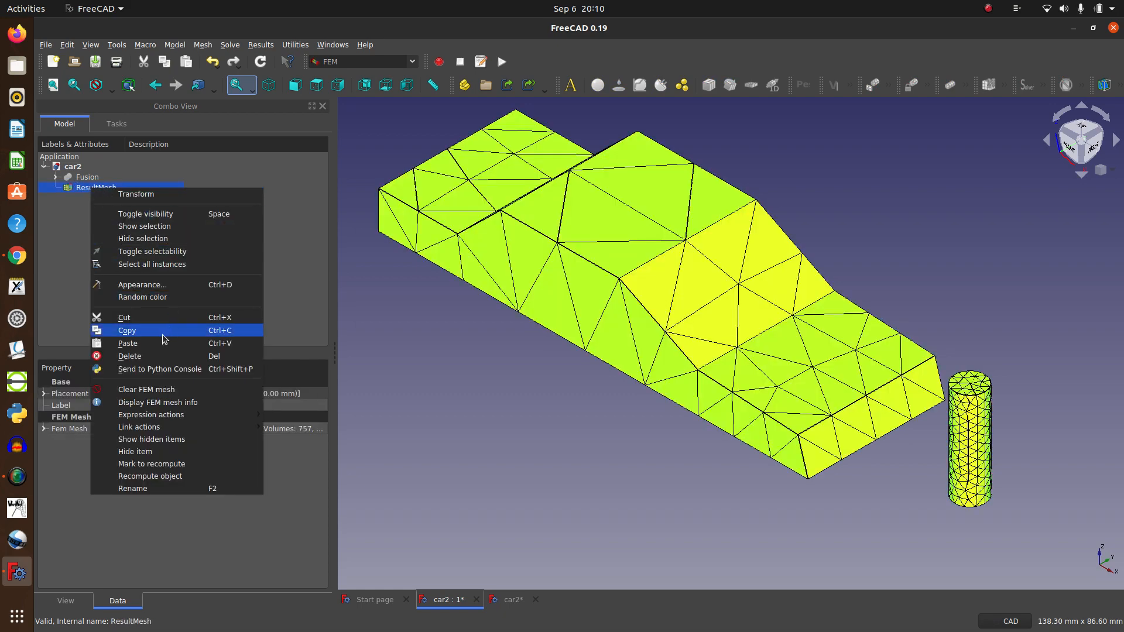
{"action": "left_click", "coordinate": [162, 356]}
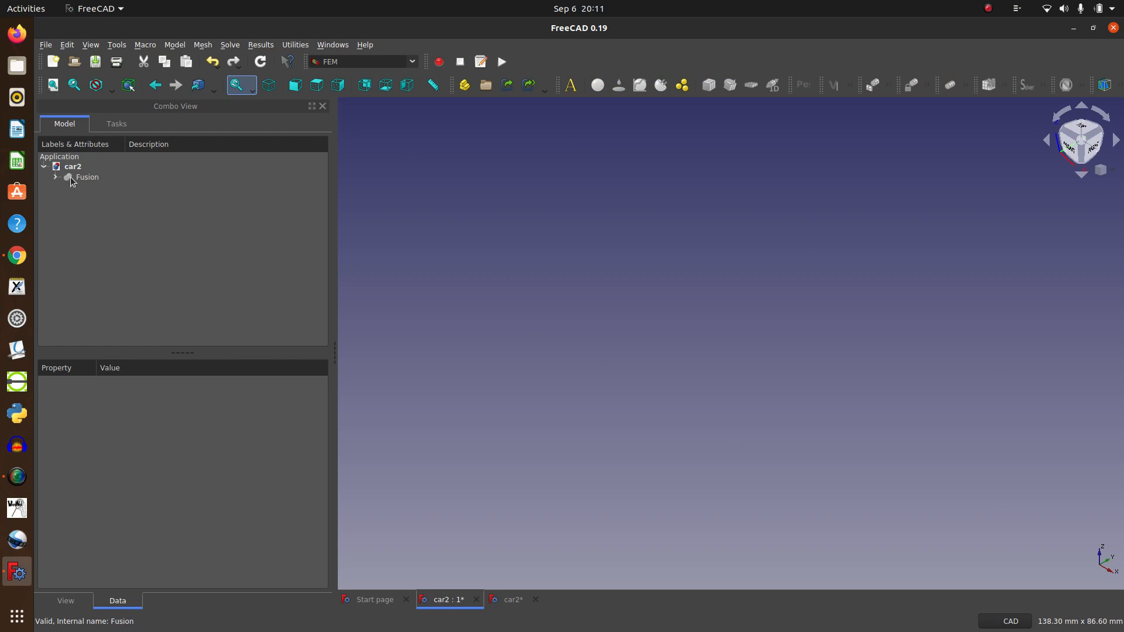
Make the hidden Fusion of the car and cylinder bodies visible, and leave it selected and collapsed in the model tree
{"action": "left_click", "coordinate": [54, 177]}
{"action": "left_click", "coordinate": [82, 187]}
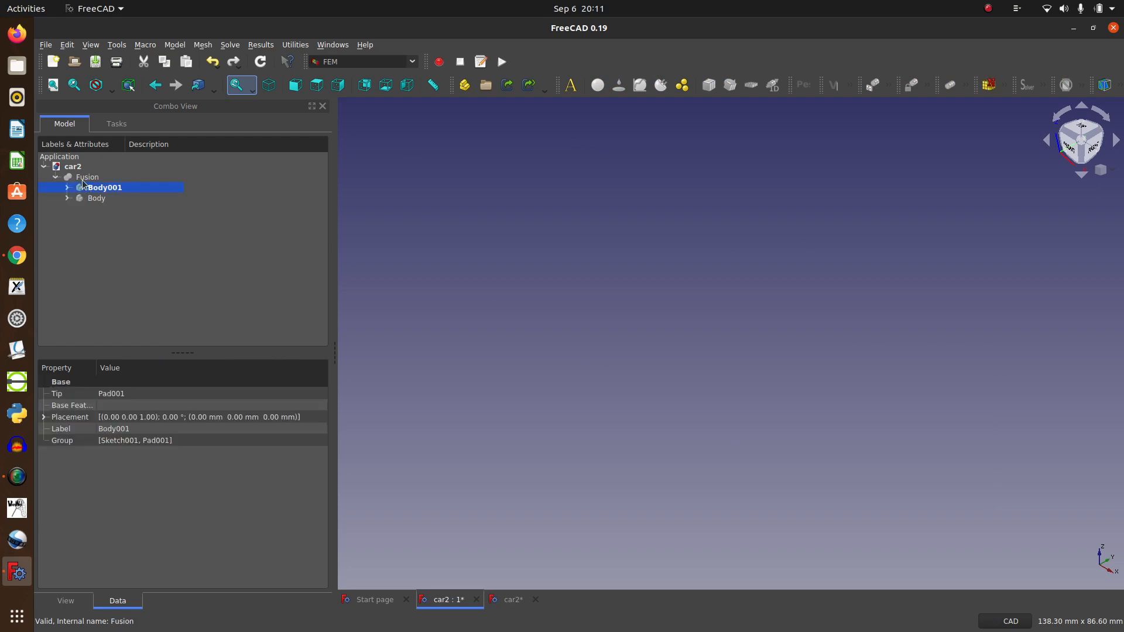
{"action": "right_click", "coordinate": [84, 178]}
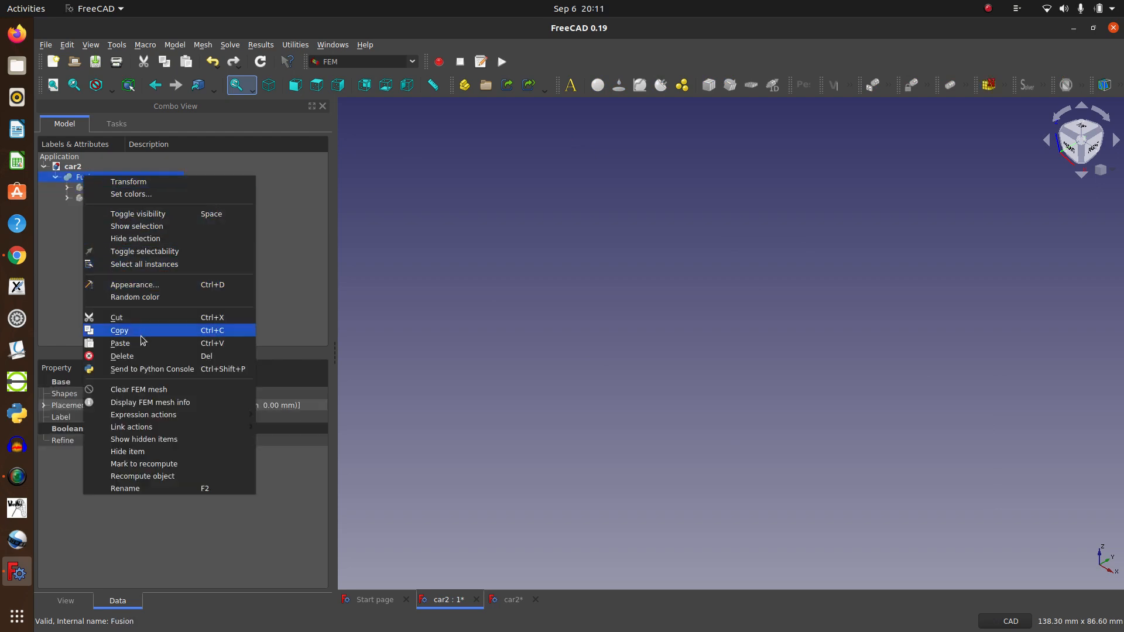
{"action": "left_click", "coordinate": [137, 226]}
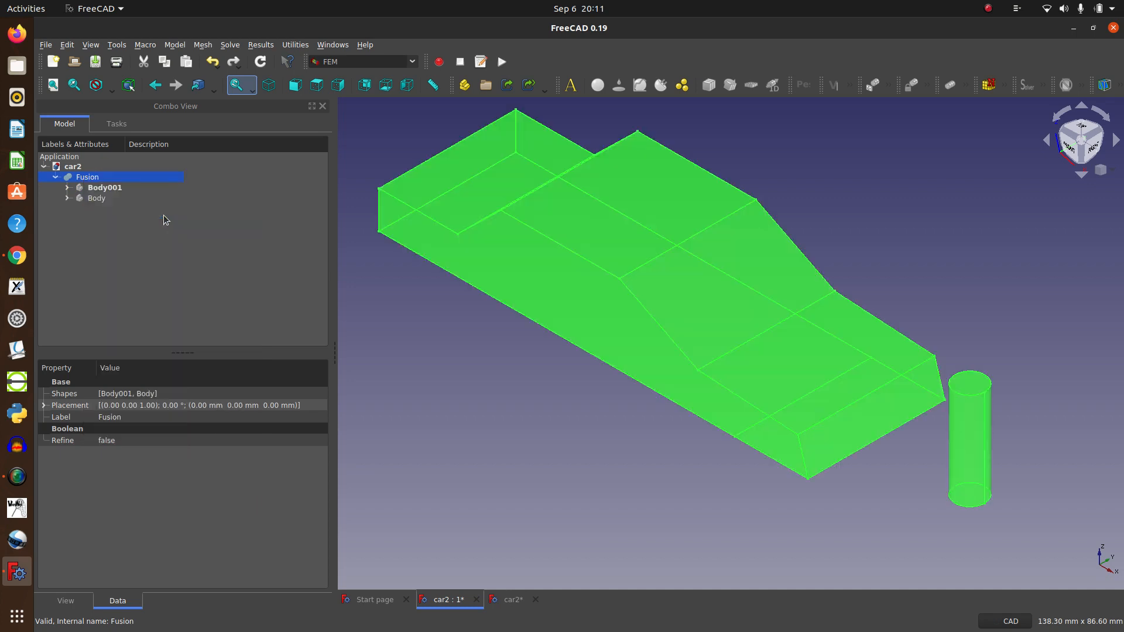
{"action": "left_click", "coordinate": [468, 424]}
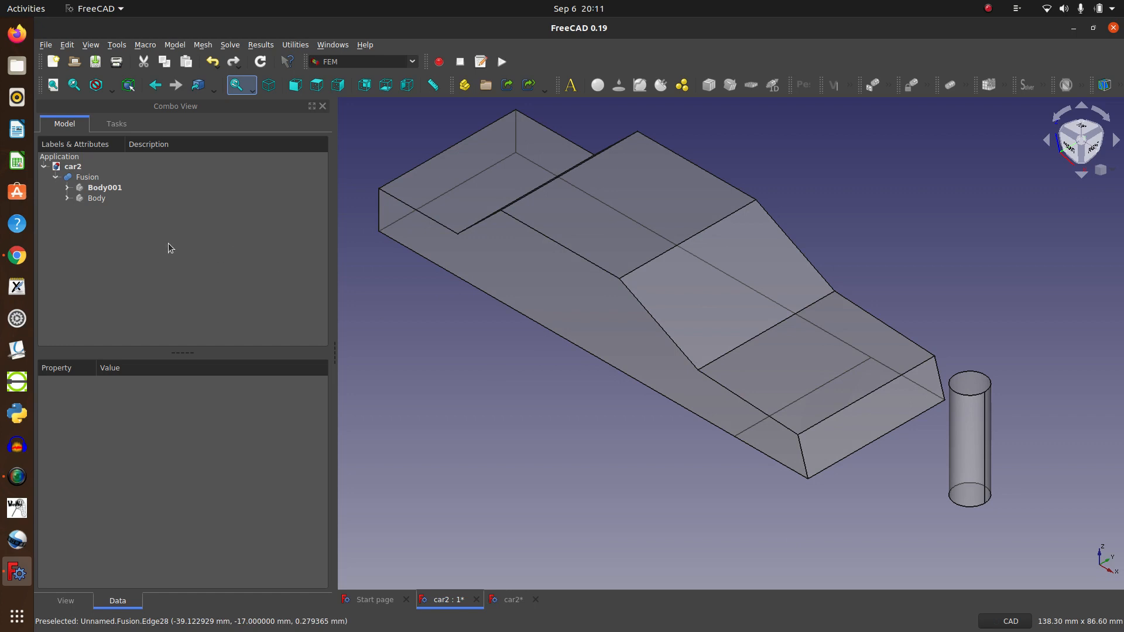
{"action": "left_click", "coordinate": [87, 180]}
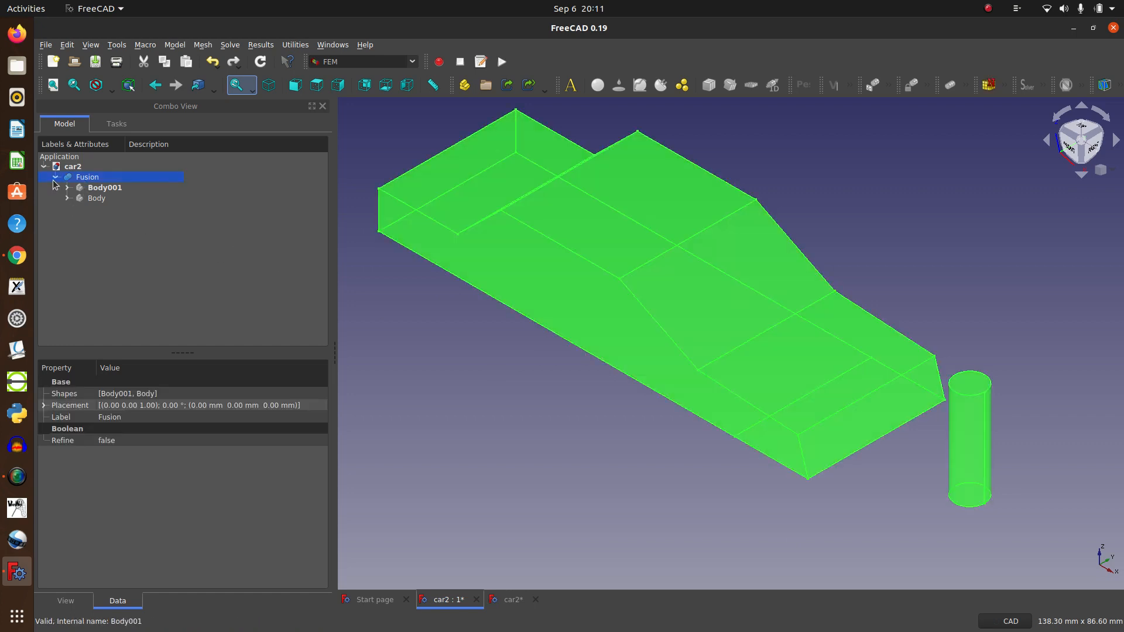
{"action": "left_click", "coordinate": [55, 177]}
Visit the Part workbench, return to the FEM workbench and create a new analysis container
{"action": "left_click", "coordinate": [412, 61]}
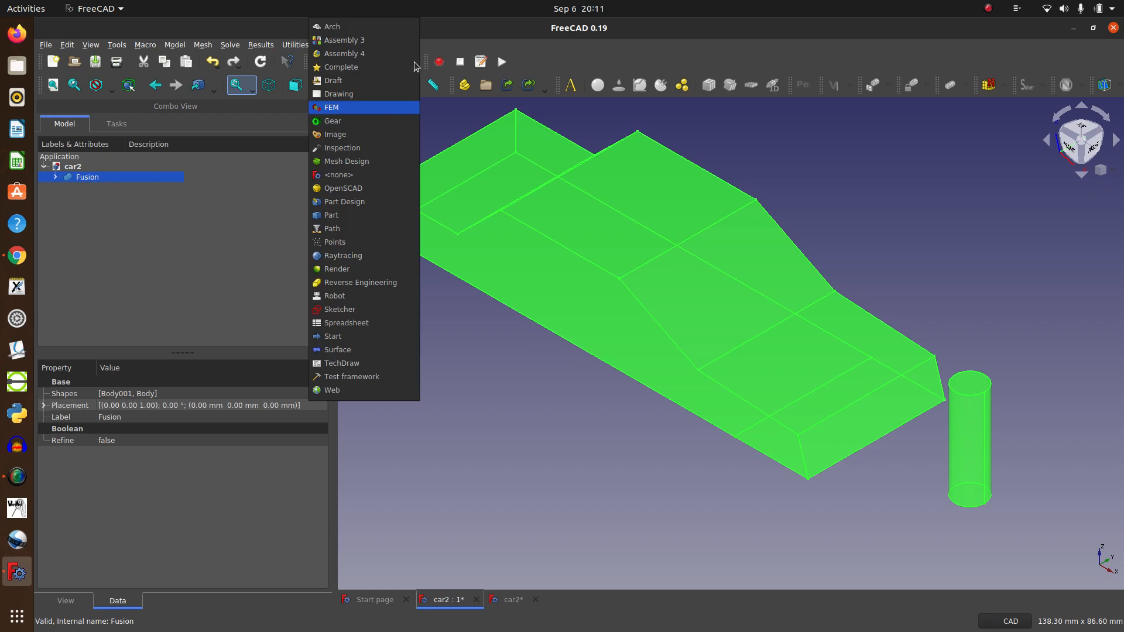
{"action": "left_click", "coordinate": [363, 215]}
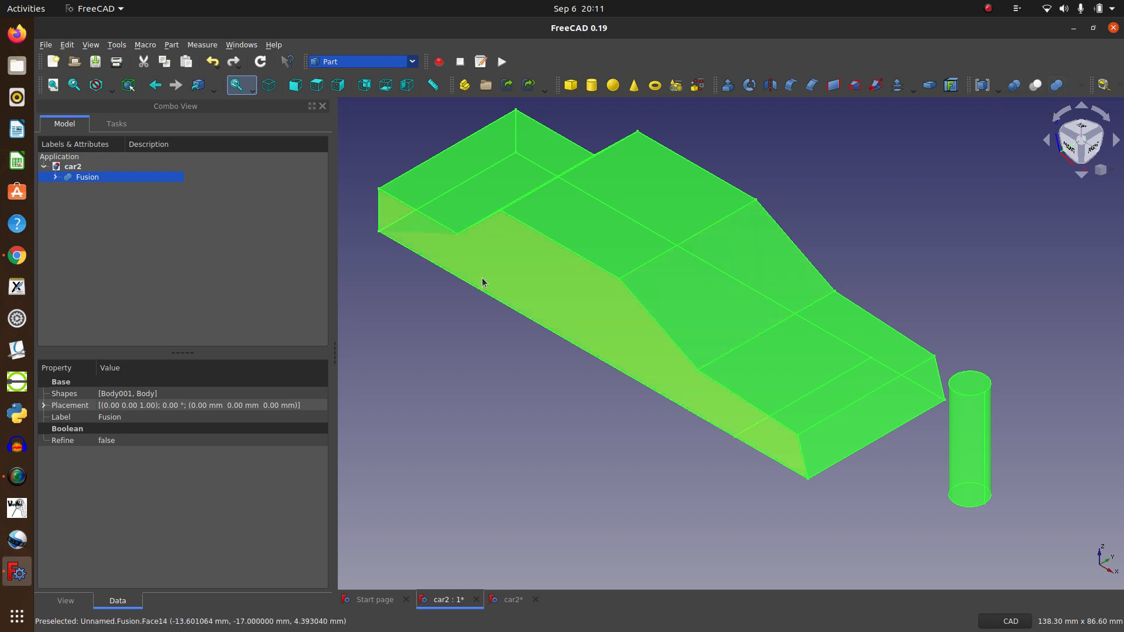
{"action": "left_click", "coordinate": [360, 62]}
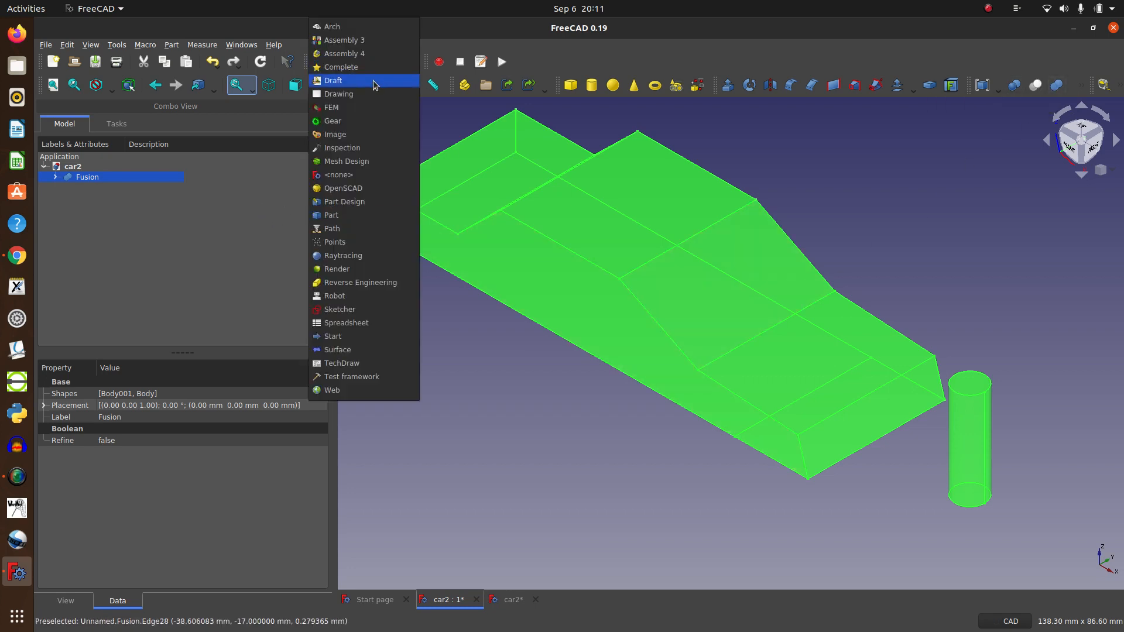
{"action": "left_click", "coordinate": [360, 107]}
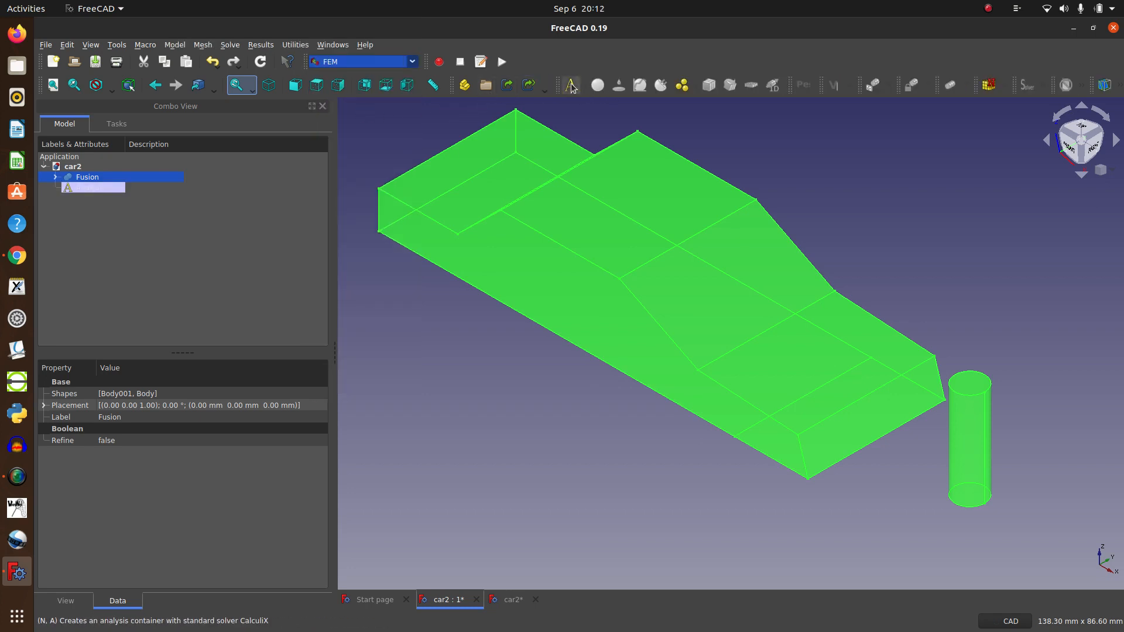
Add a solid FEM material to the analysis using the CalculiX-Steel card, with the geometry selection mode set to Solid
{"action": "left_click", "coordinate": [594, 86]}
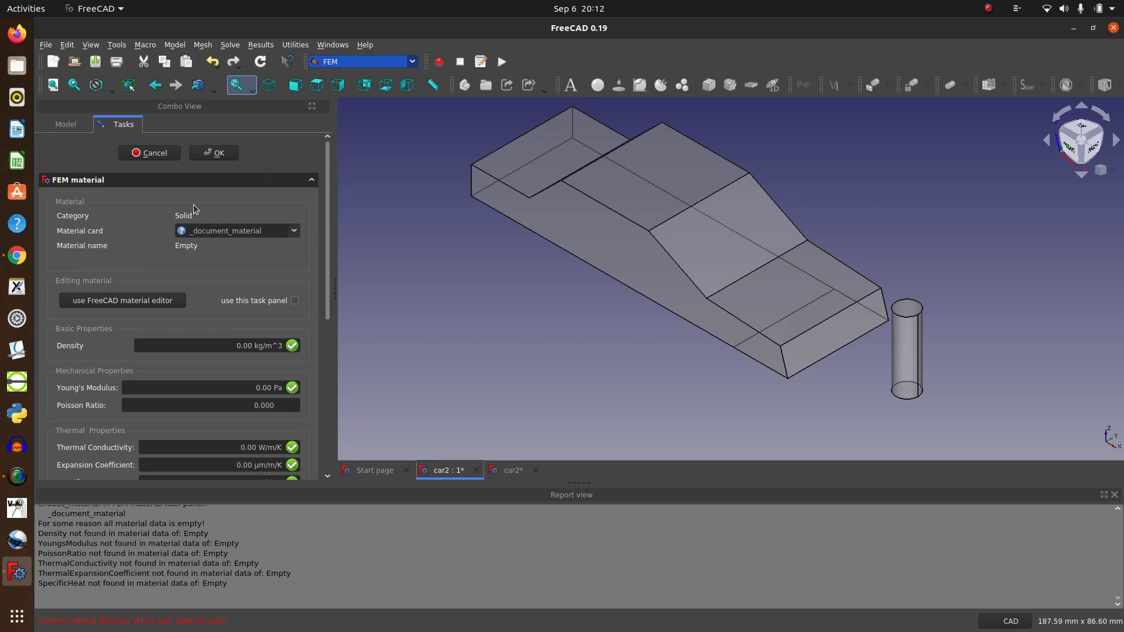
{"action": "left_click", "coordinate": [231, 230]}
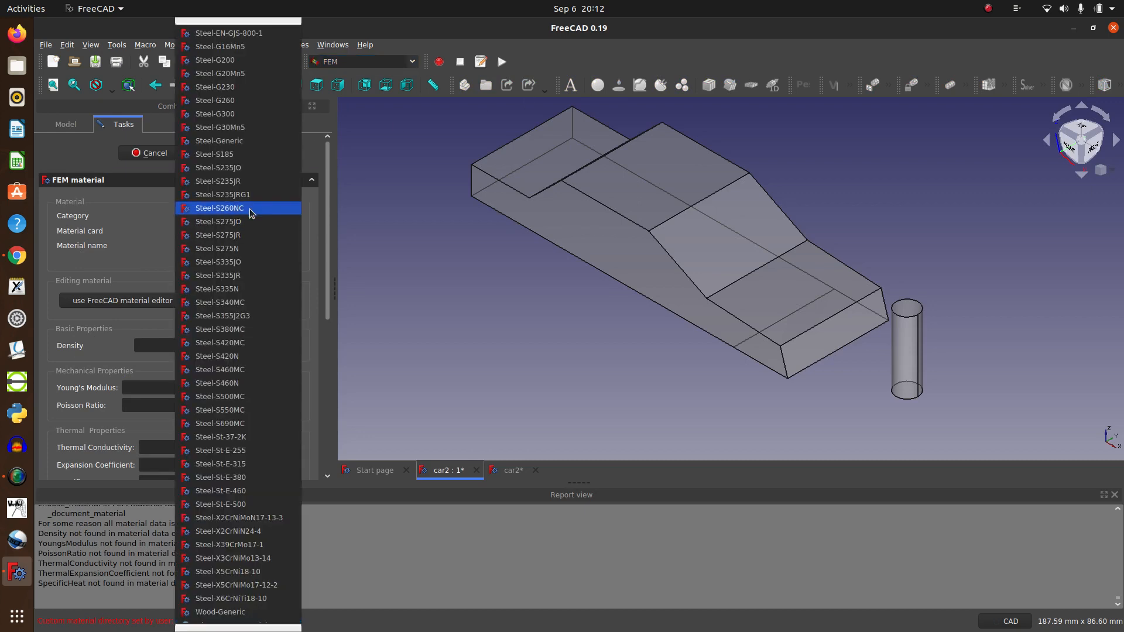
{"action": "scroll", "coordinate": [281, 179], "scroll_direction": "up", "scroll_amount": 20}
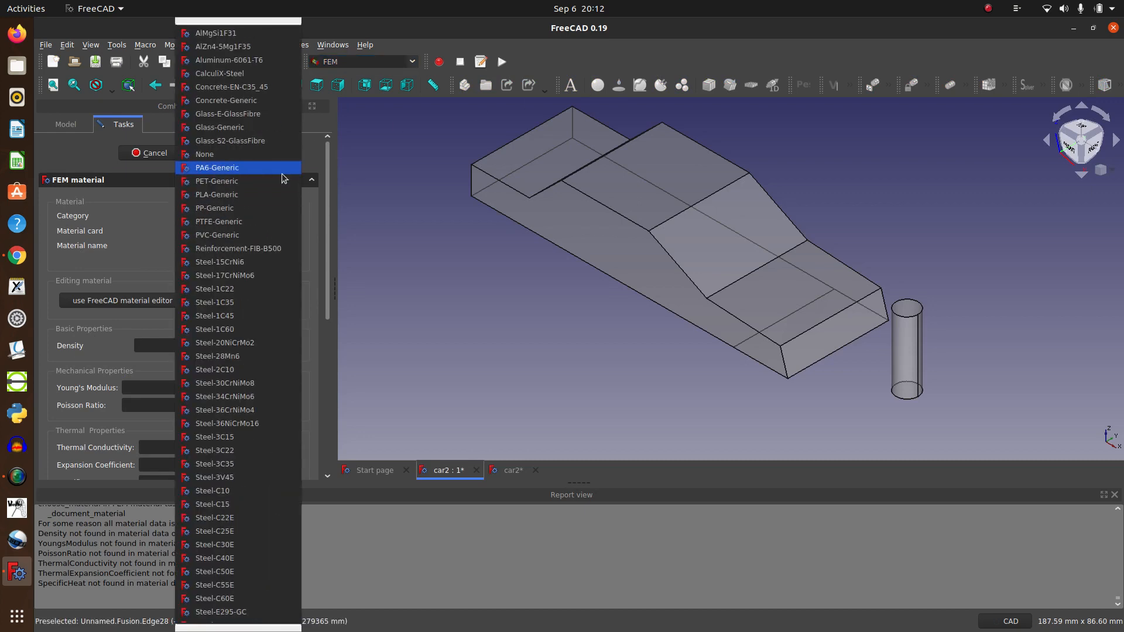
{"action": "left_click", "coordinate": [277, 74]}
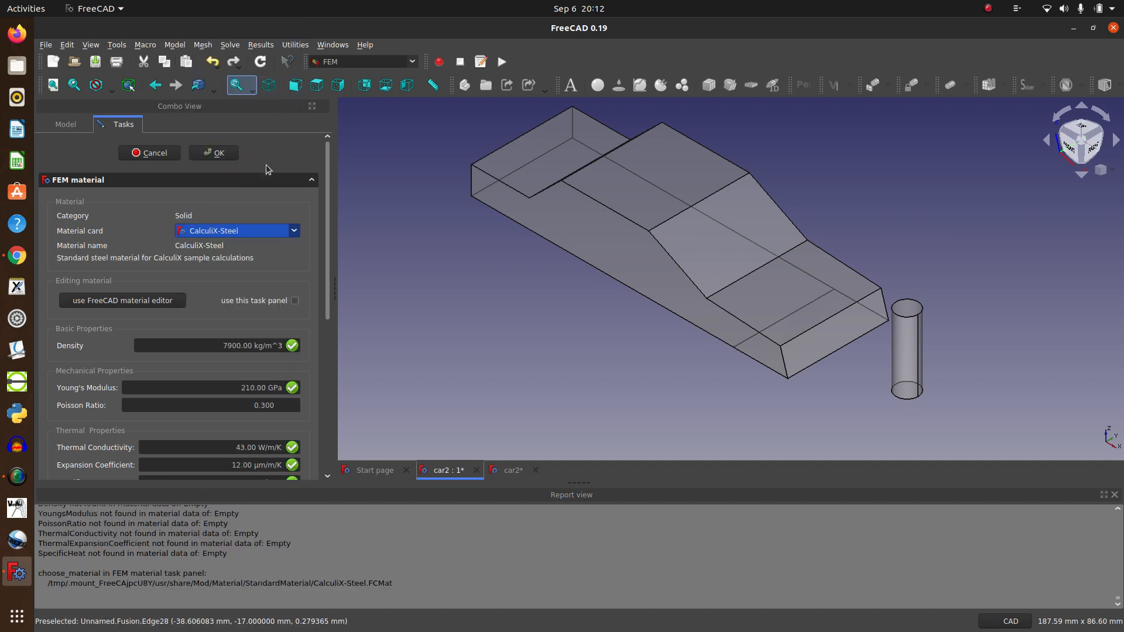
{"action": "left_click_drag", "start_coordinate": [326, 266], "coordinate": [314, 418]}
{"action": "left_click", "coordinate": [234, 462]}
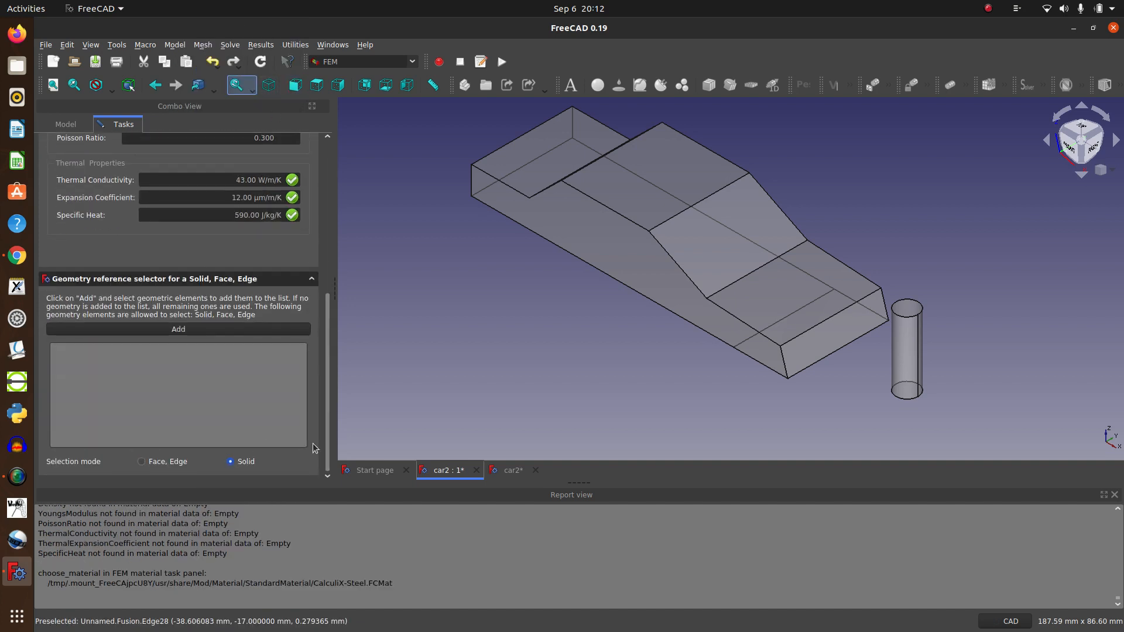
{"action": "left_click_drag", "start_coordinate": [324, 438], "coordinate": [348, 283]}
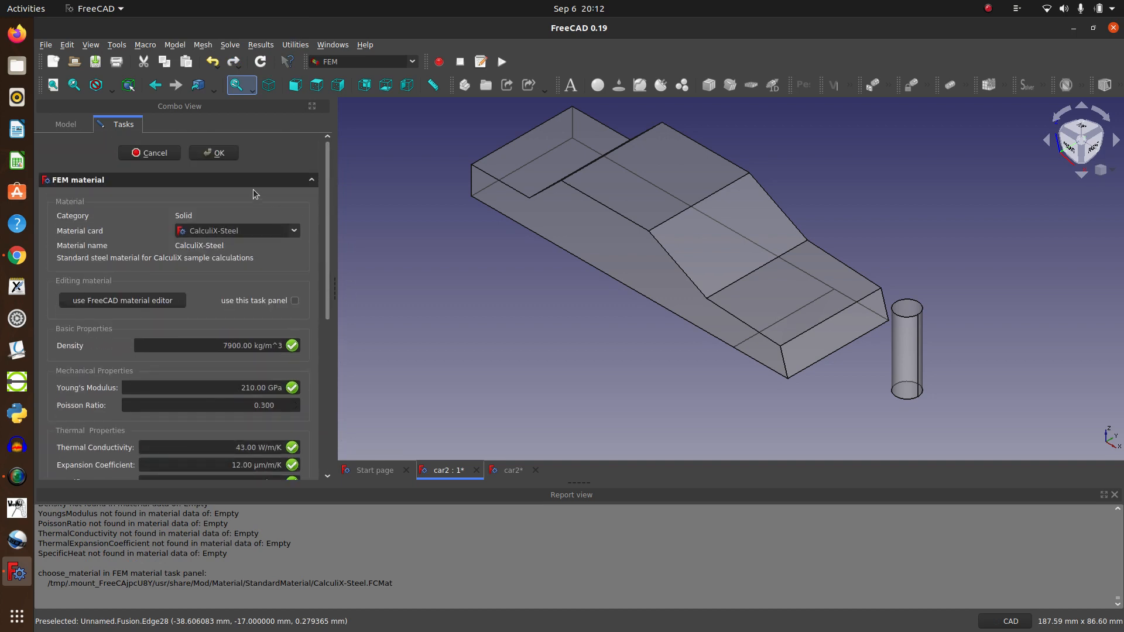
{"action": "left_click", "coordinate": [220, 153]}
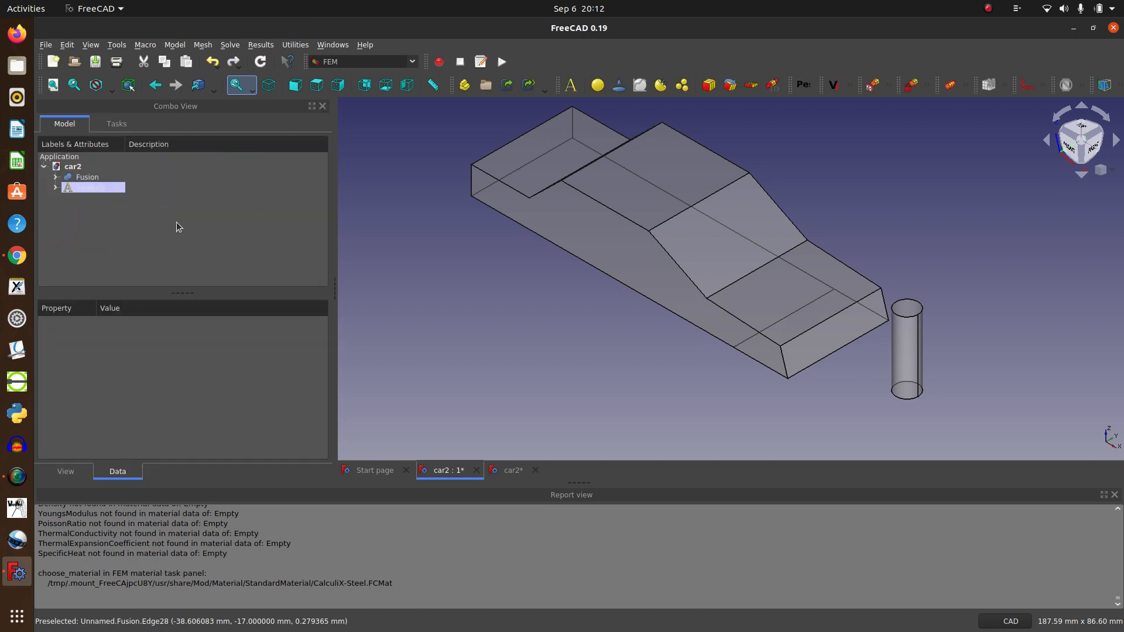
Generate a Netgen FEM mesh of the Fusion with the default mesh parameters and accept it
{"action": "left_click", "coordinate": [56, 187]}
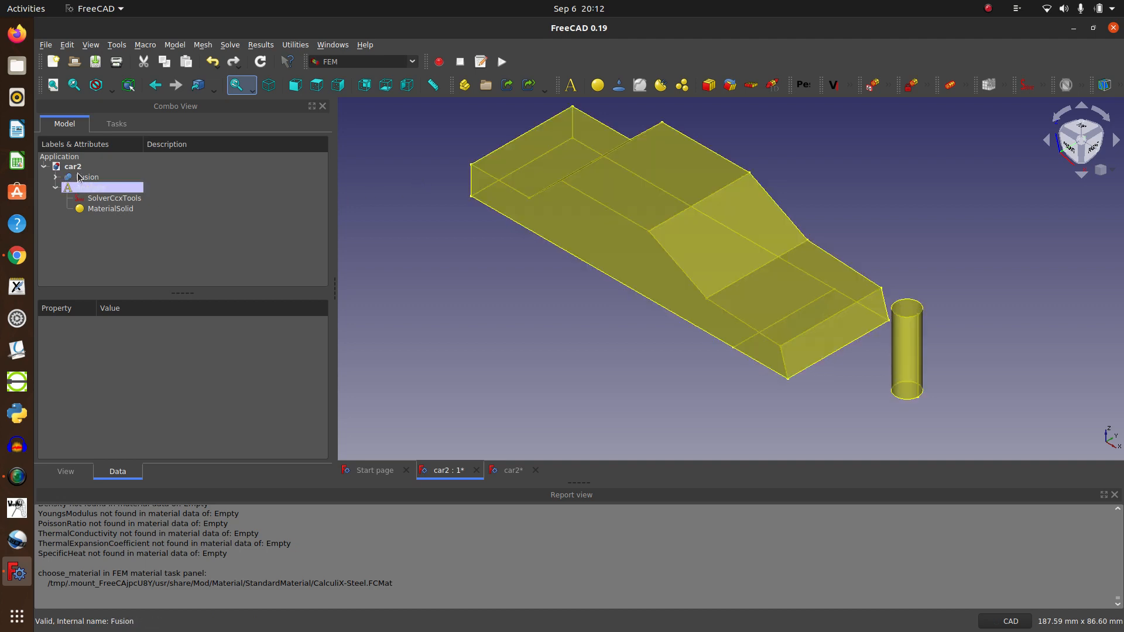
{"action": "left_click", "coordinate": [142, 177]}
{"action": "left_click", "coordinate": [988, 86]}
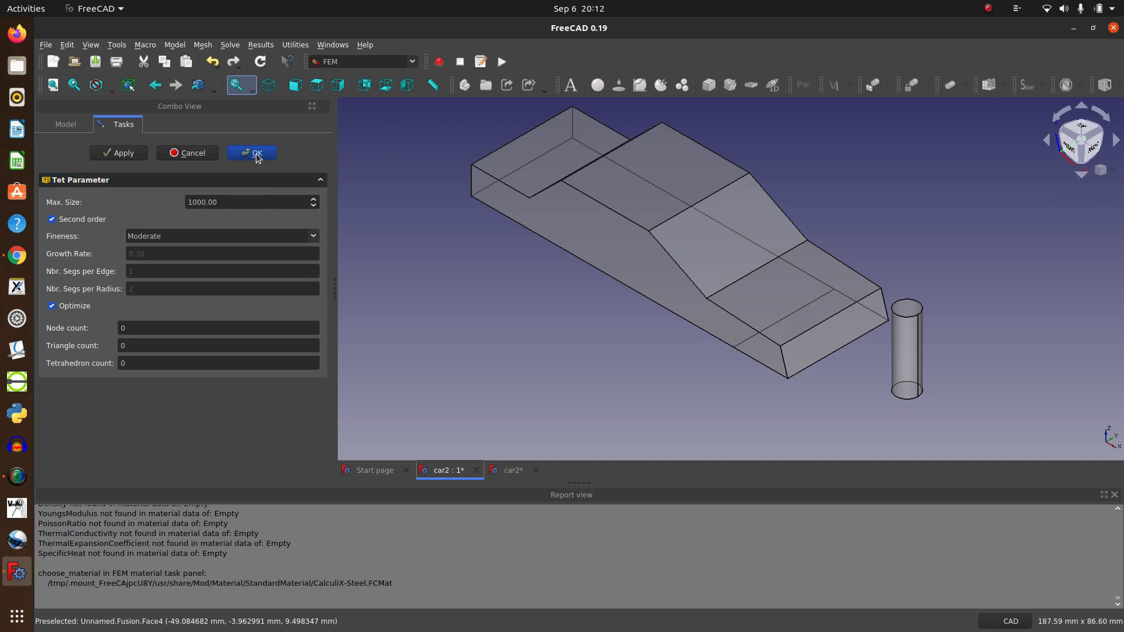
{"action": "left_click", "coordinate": [120, 156]}
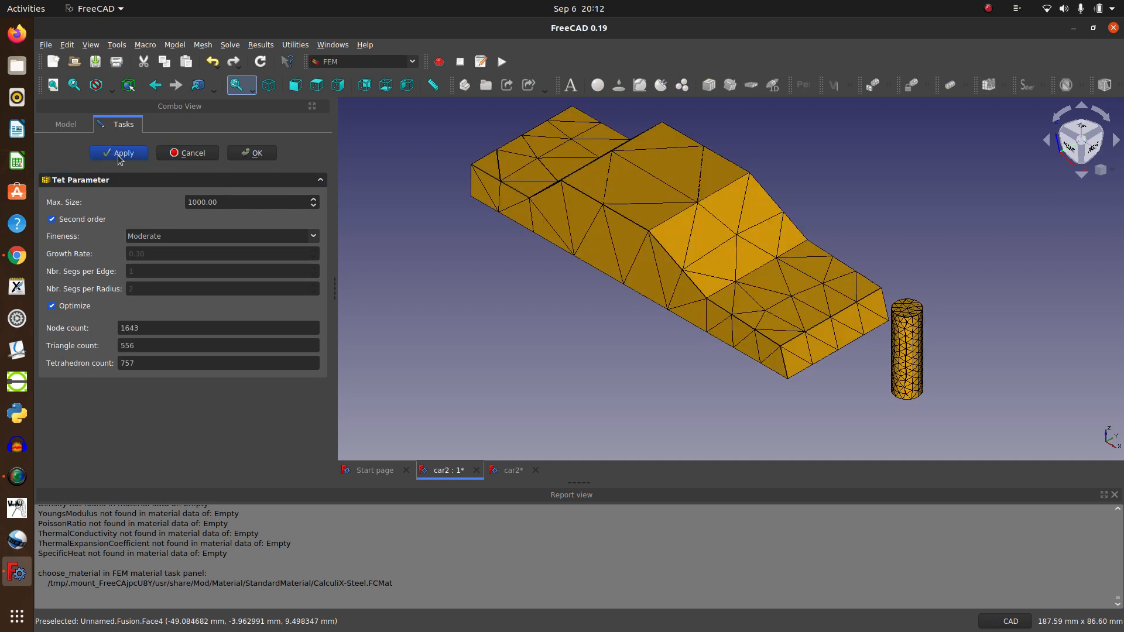
{"action": "left_click", "coordinate": [257, 152]}
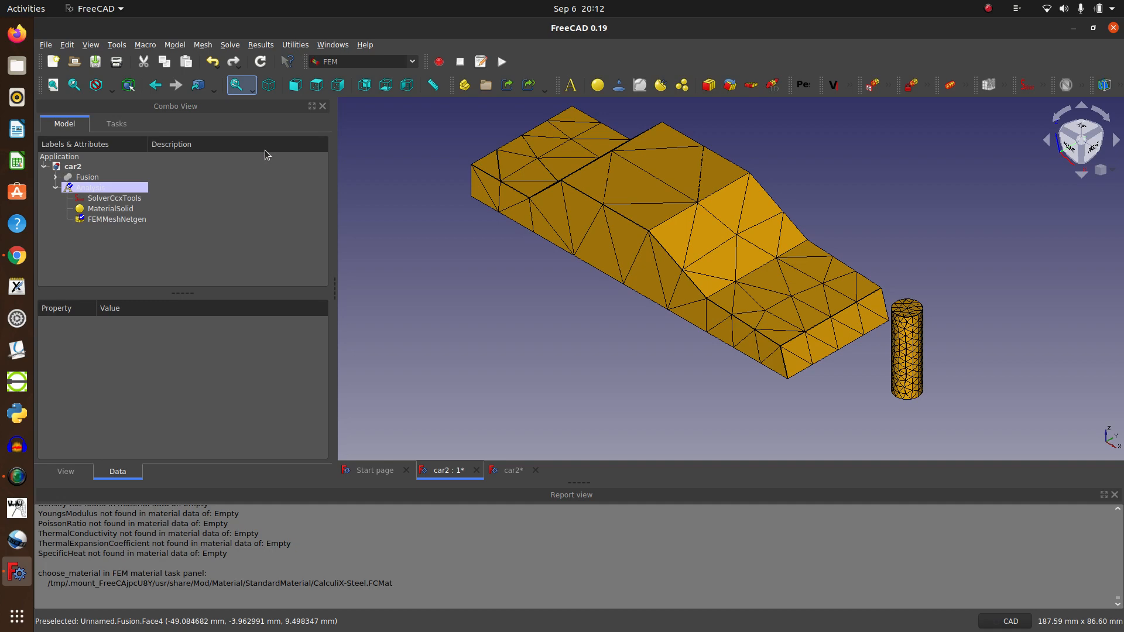
Hide the Netgen FEM mesh and show the Fusion of the car and cylinder in its place
{"action": "left_click", "coordinate": [117, 219]}
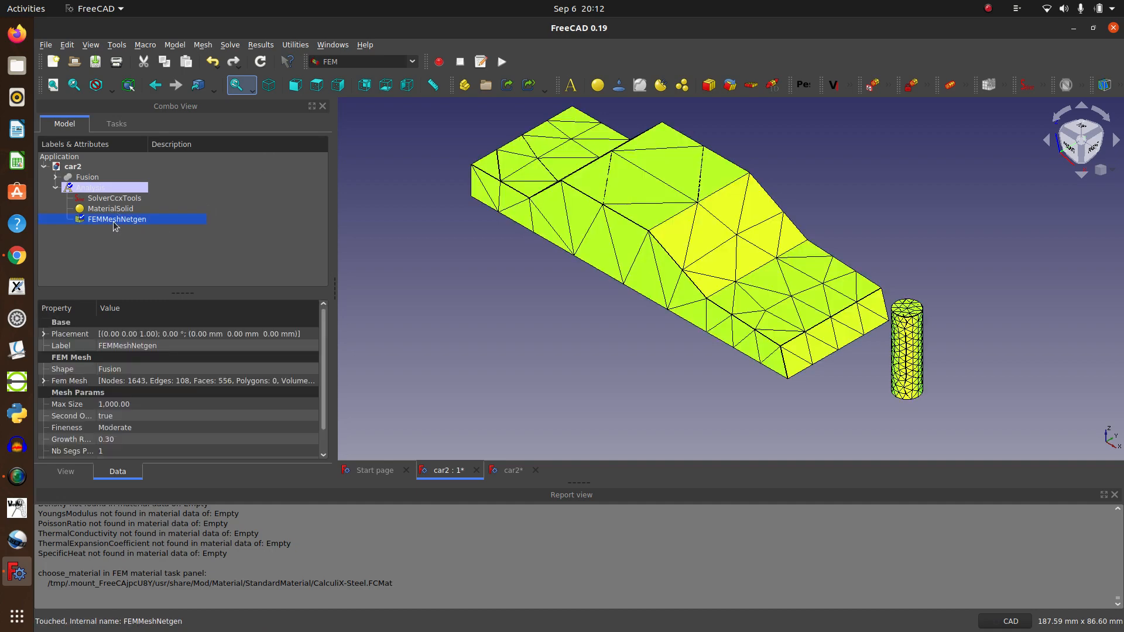
{"action": "right_click", "coordinate": [115, 227]}
{"action": "left_click", "coordinate": [166, 247]}
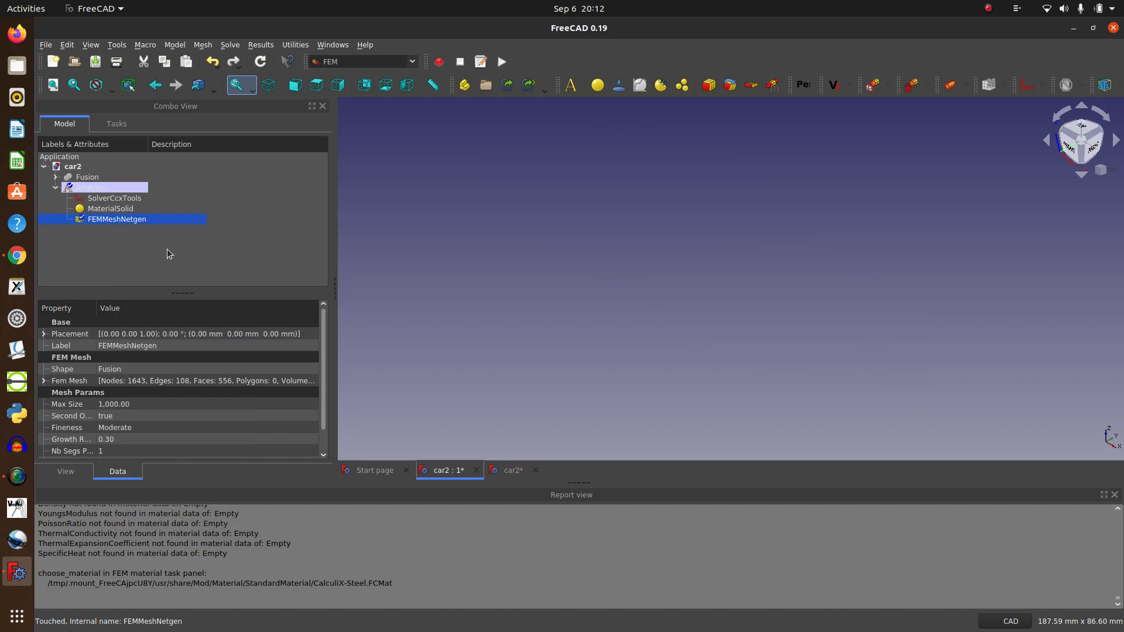
{"action": "left_click", "coordinate": [73, 167]}
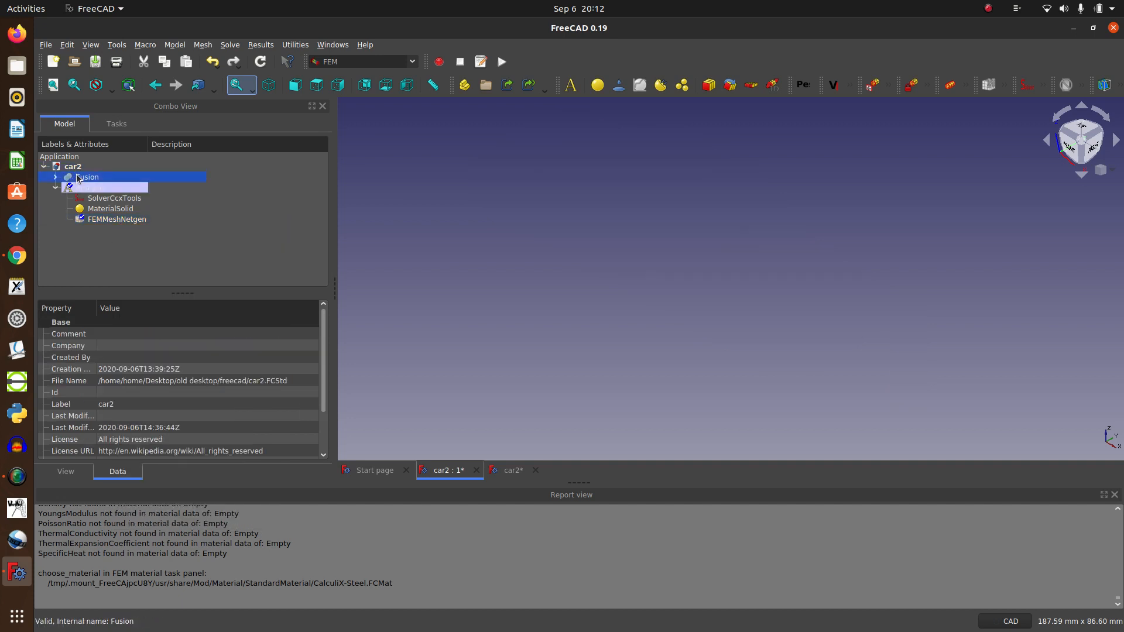
{"action": "right_click", "coordinate": [78, 177]}
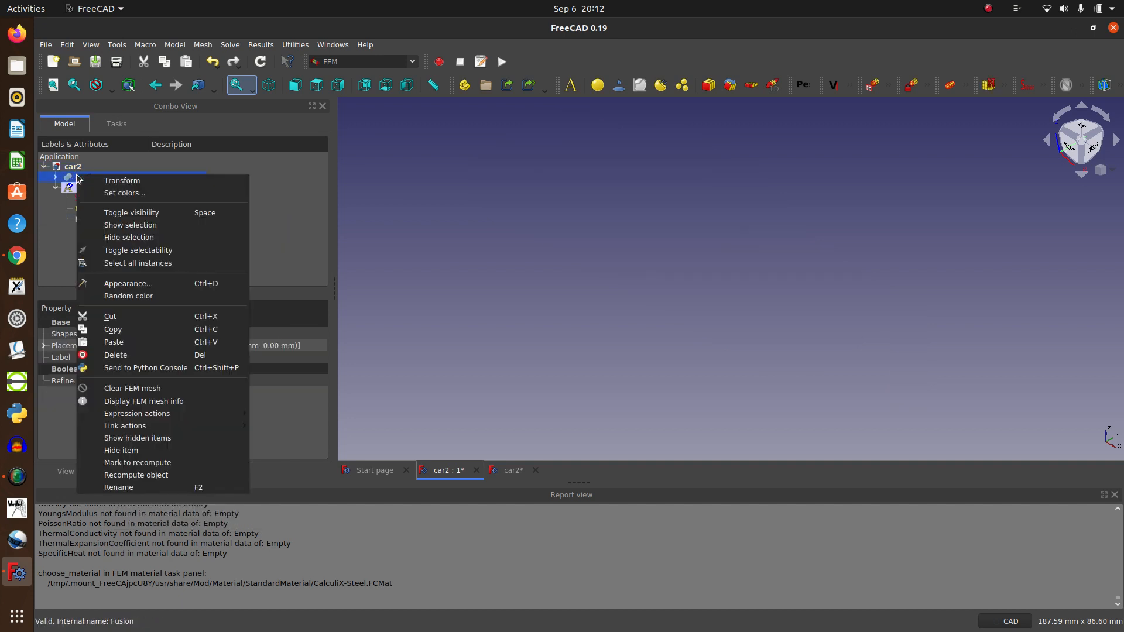
{"action": "left_click", "coordinate": [148, 213]}
{"action": "left_click", "coordinate": [480, 290]}
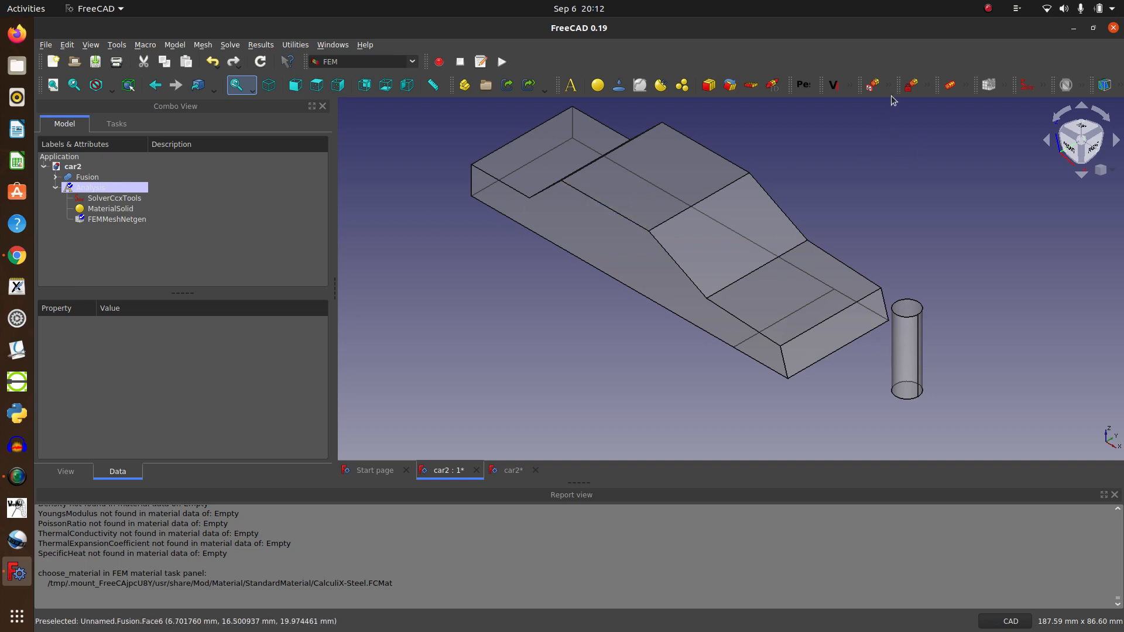
Start a displacement constraint and assign it to the bottom and top end faces of the cylinder
{"action": "left_click", "coordinate": [930, 92]}
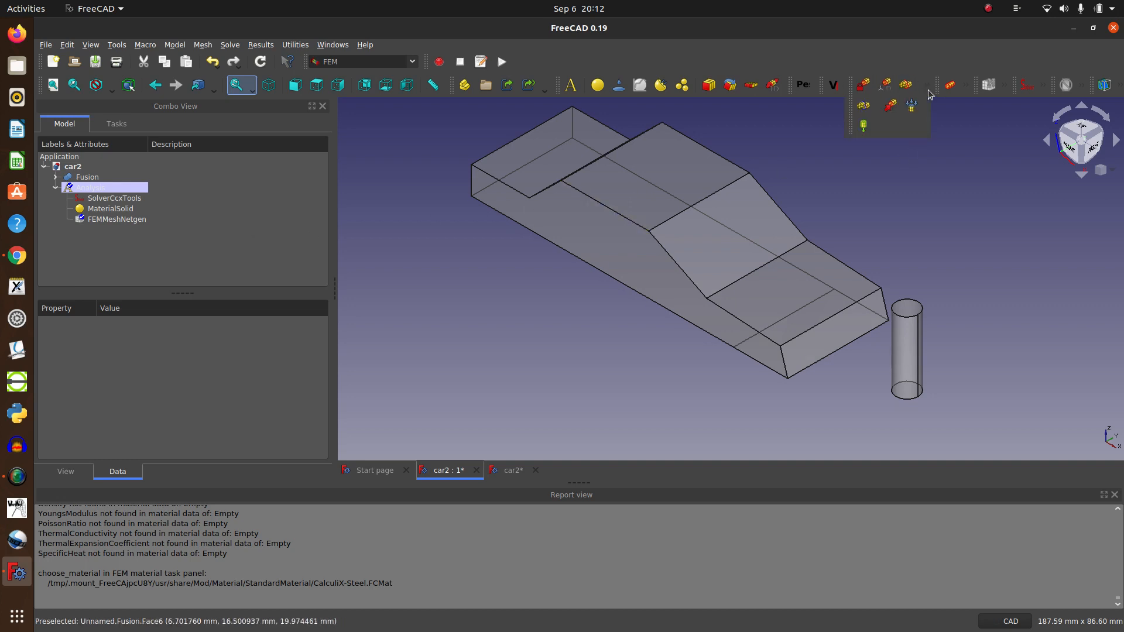
{"action": "left_click", "coordinate": [885, 86]}
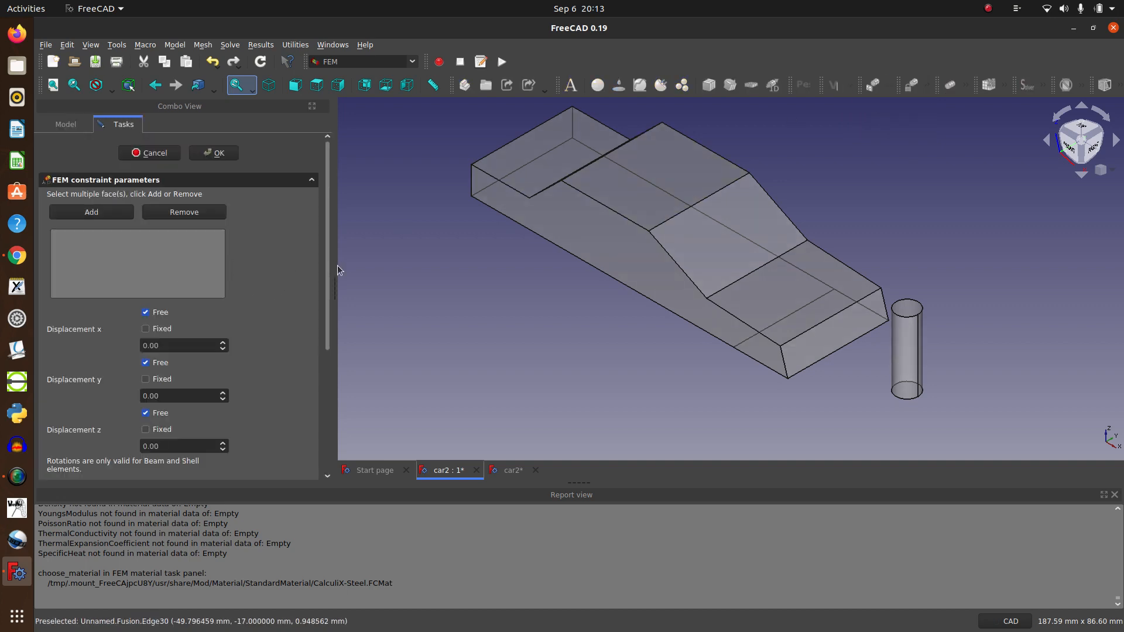
{"action": "left_click_drag", "start_coordinate": [328, 272], "coordinate": [331, 320]}
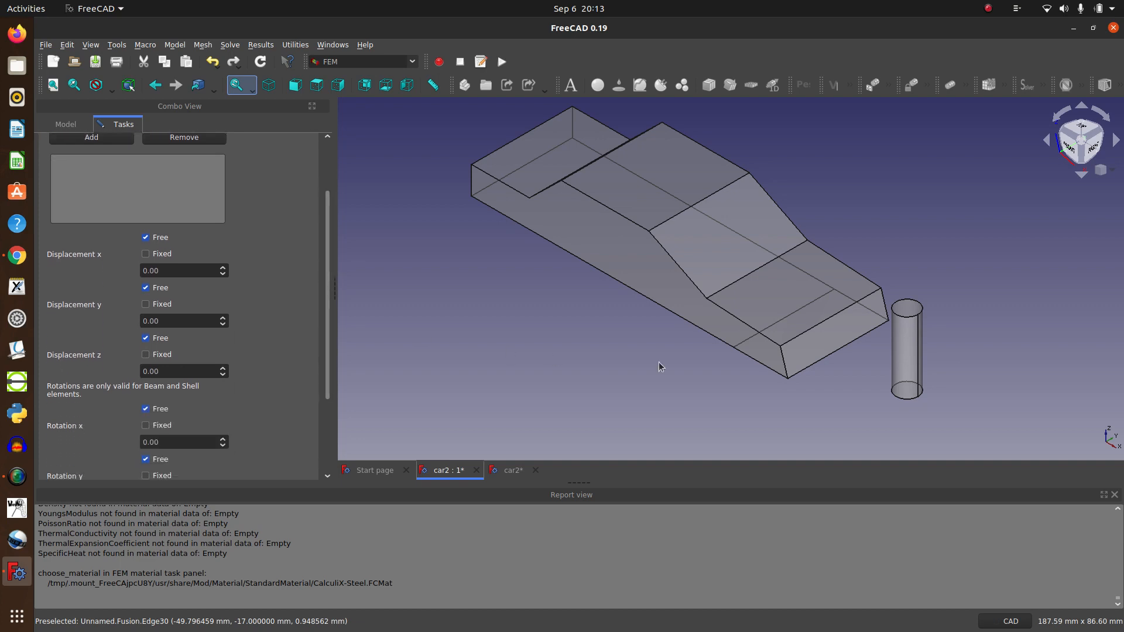
{"action": "left_click", "coordinate": [913, 310]}
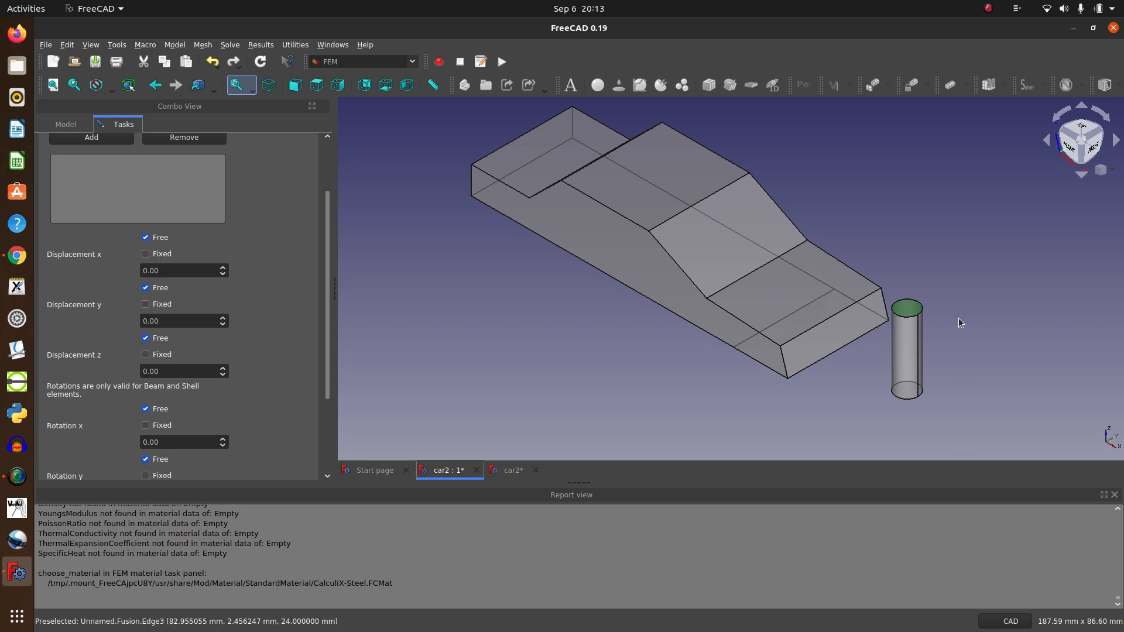
{"action": "middle_click_drag", "start_coordinate": [962, 320], "coordinate": [800, 231]}
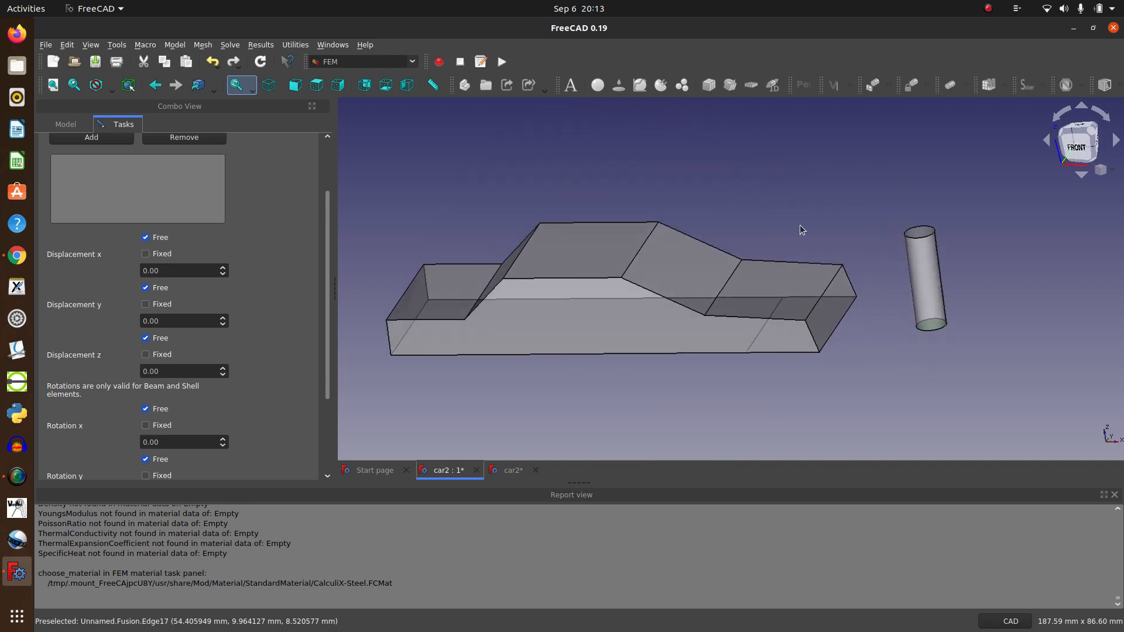
{"action": "left_click", "coordinate": [94, 137]}
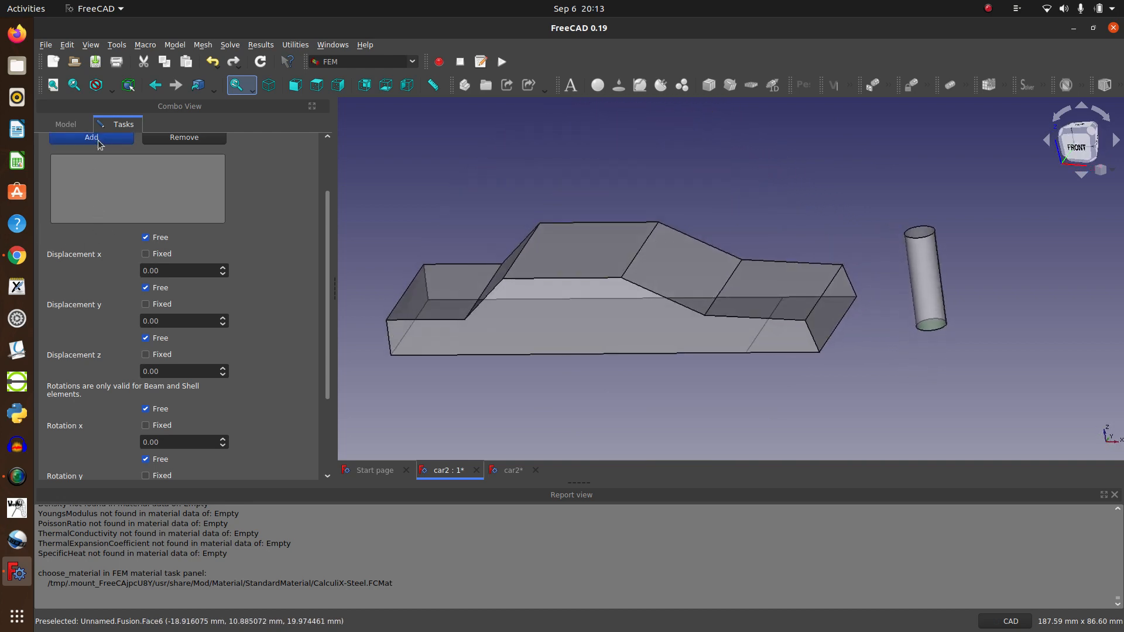
{"action": "left_click", "coordinate": [912, 236]}
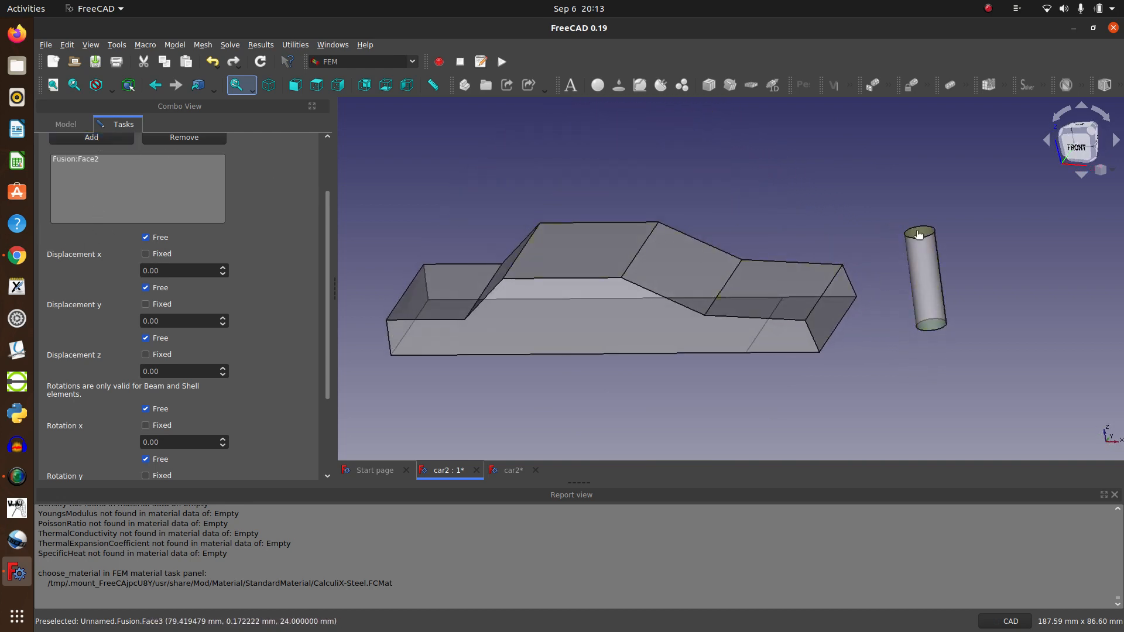
{"action": "left_click", "coordinate": [115, 140]}
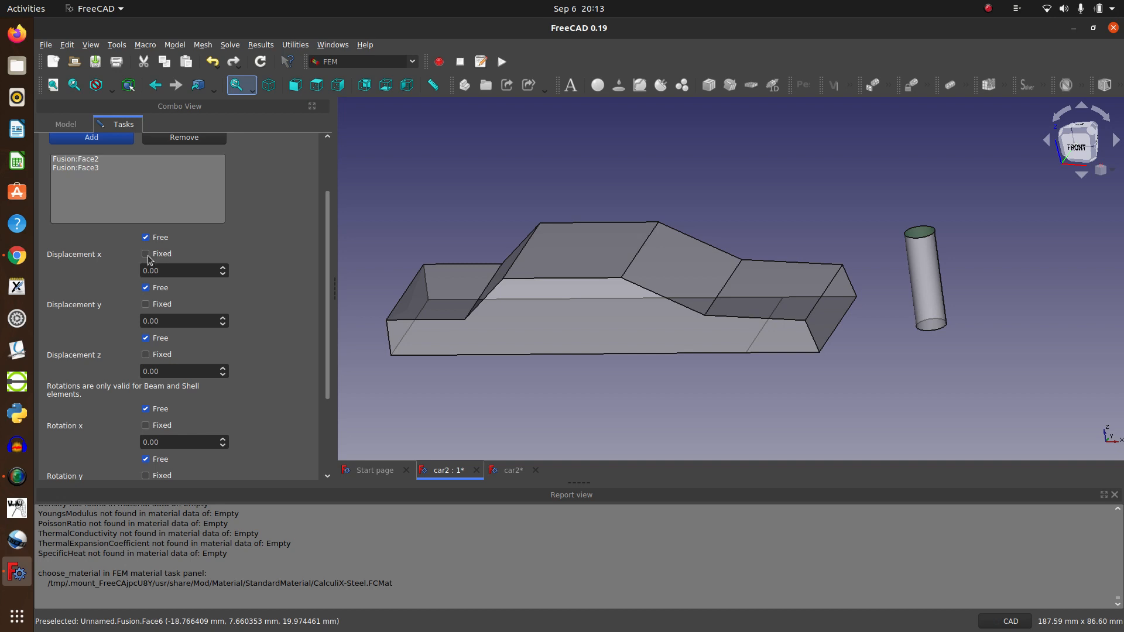
Set displacement y and z and rotation x, y and z to Fixed for the cylinder's end faces
{"action": "left_click", "coordinate": [145, 304]}
{"action": "left_click", "coordinate": [146, 354]}
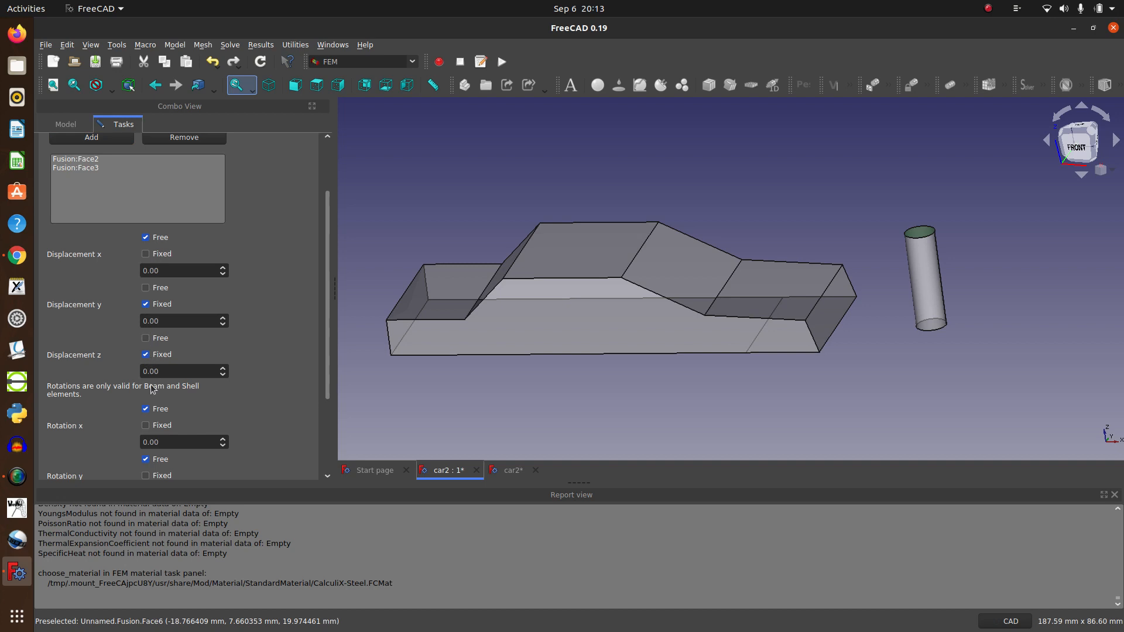
{"action": "left_click", "coordinate": [145, 426]}
{"action": "scroll", "coordinate": [236, 308], "scroll_direction": "down", "scroll_amount": 4}
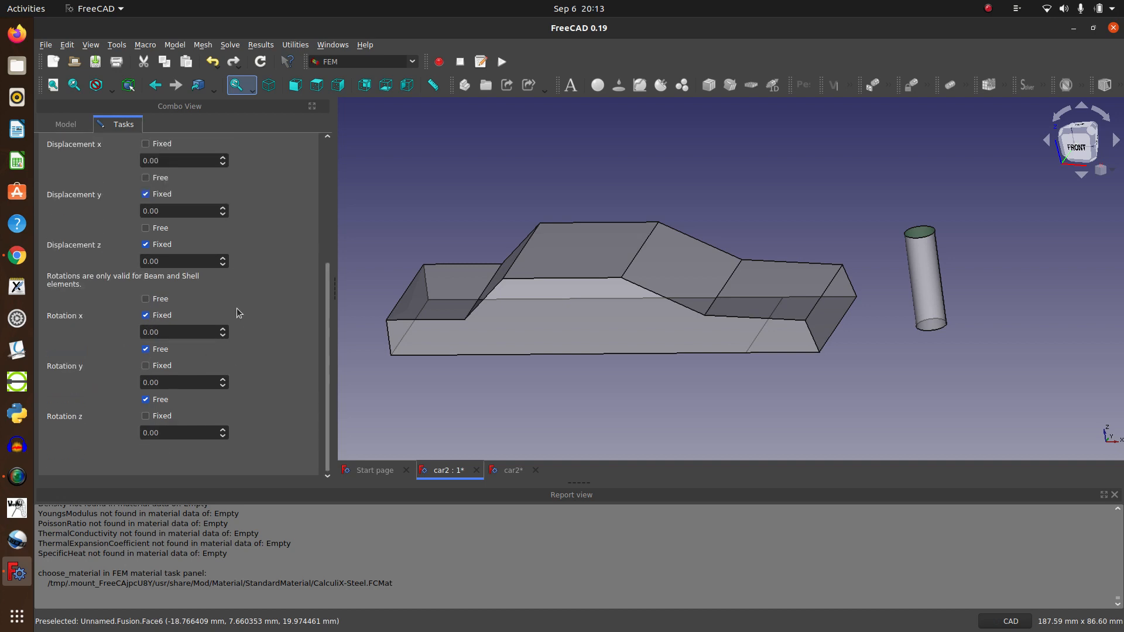
{"action": "left_click", "coordinate": [145, 415]}
{"action": "left_click", "coordinate": [145, 366]}
{"action": "scroll", "coordinate": [255, 350], "scroll_direction": "up", "scroll_amount": 3}
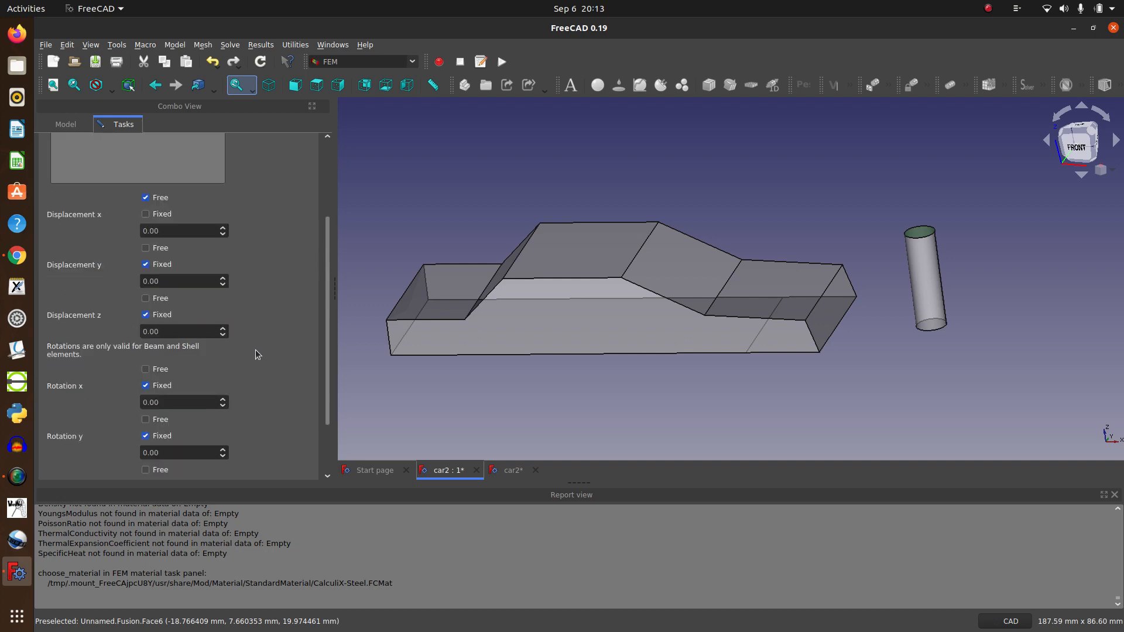
Set displacement x of the cylinder's end faces to -35 and accept the displacement constraint
{"action": "left_click", "coordinate": [147, 231]}
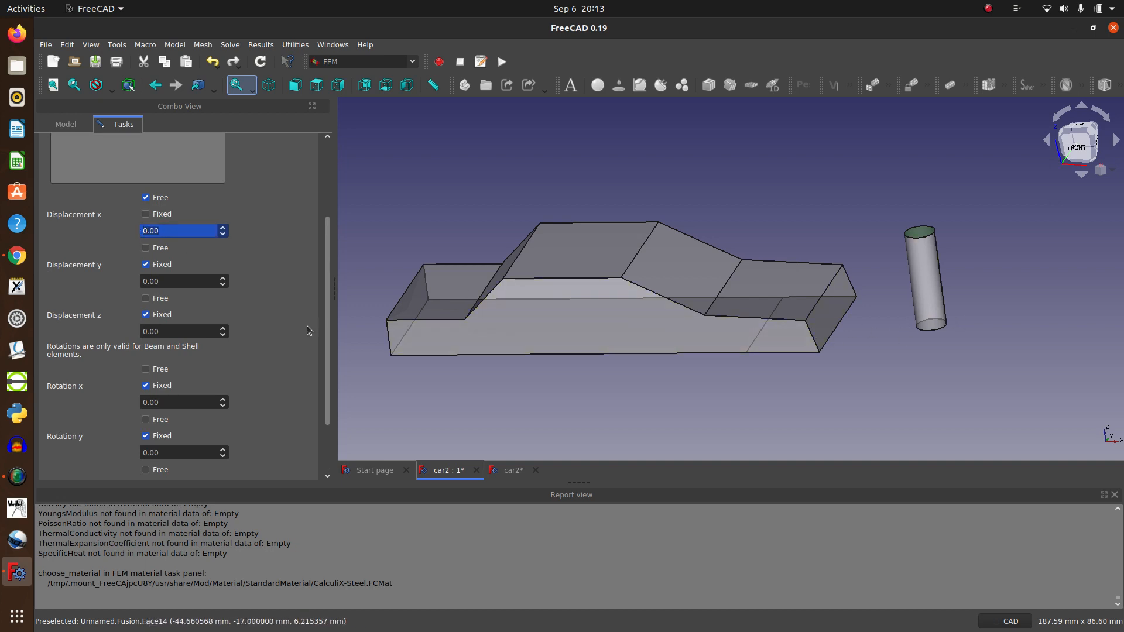
{"action": "type", "text": "-35"}
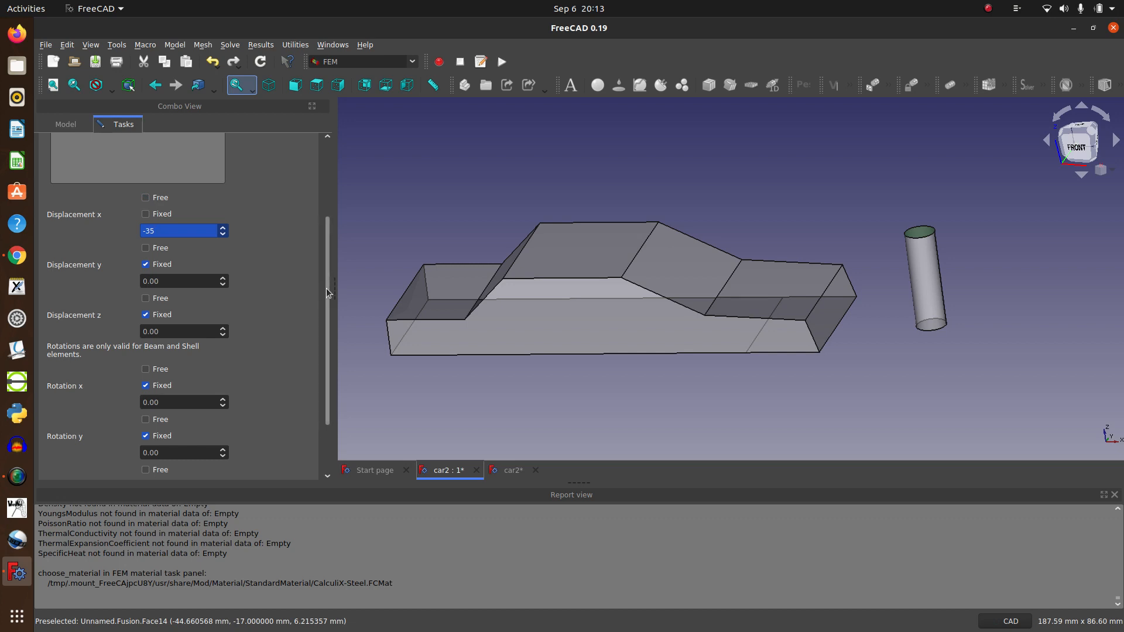
{"action": "left_click_drag", "start_coordinate": [327, 293], "coordinate": [329, 201]}
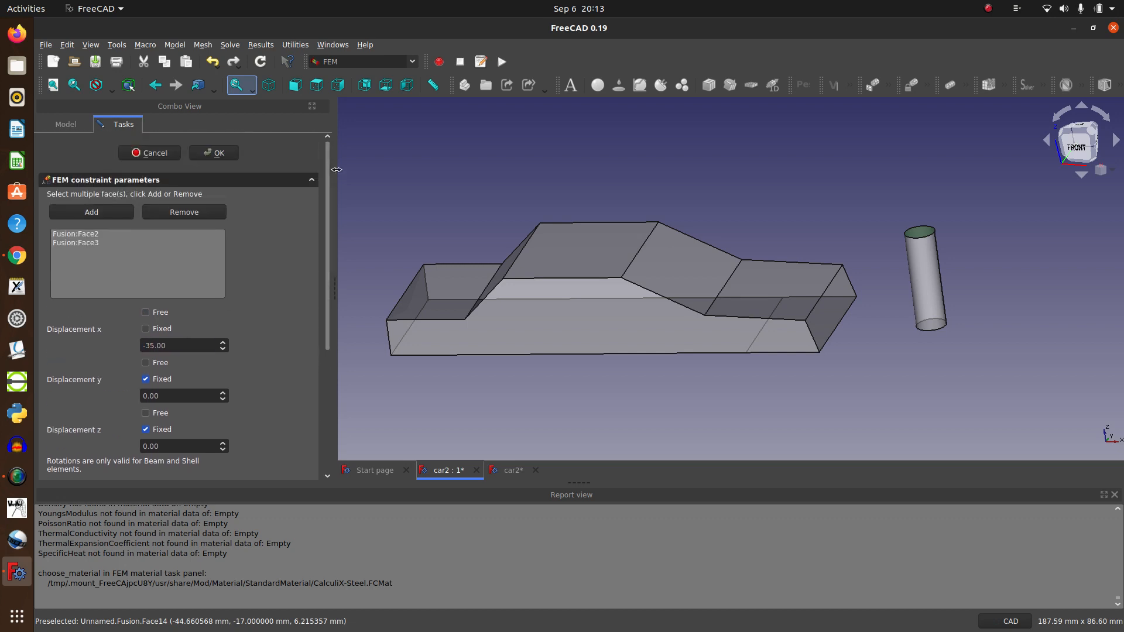
{"action": "left_click", "coordinate": [231, 158]}
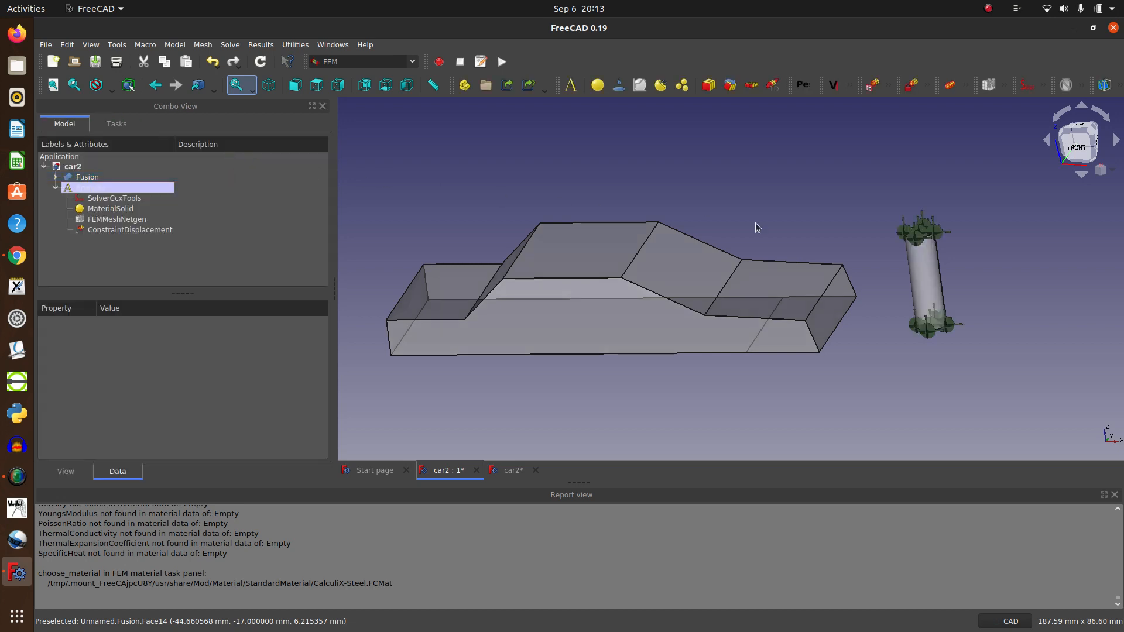
Start a second displacement constraint and assign it to the large underside face of the car
{"action": "left_click", "coordinate": [1107, 170]}
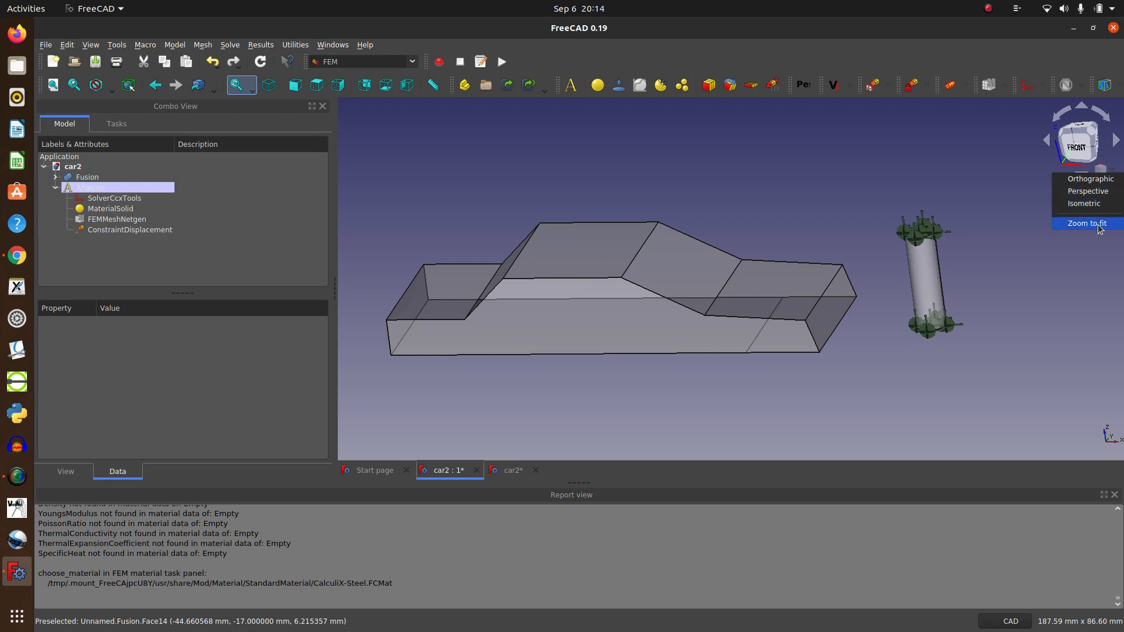
{"action": "left_click", "coordinate": [1084, 203]}
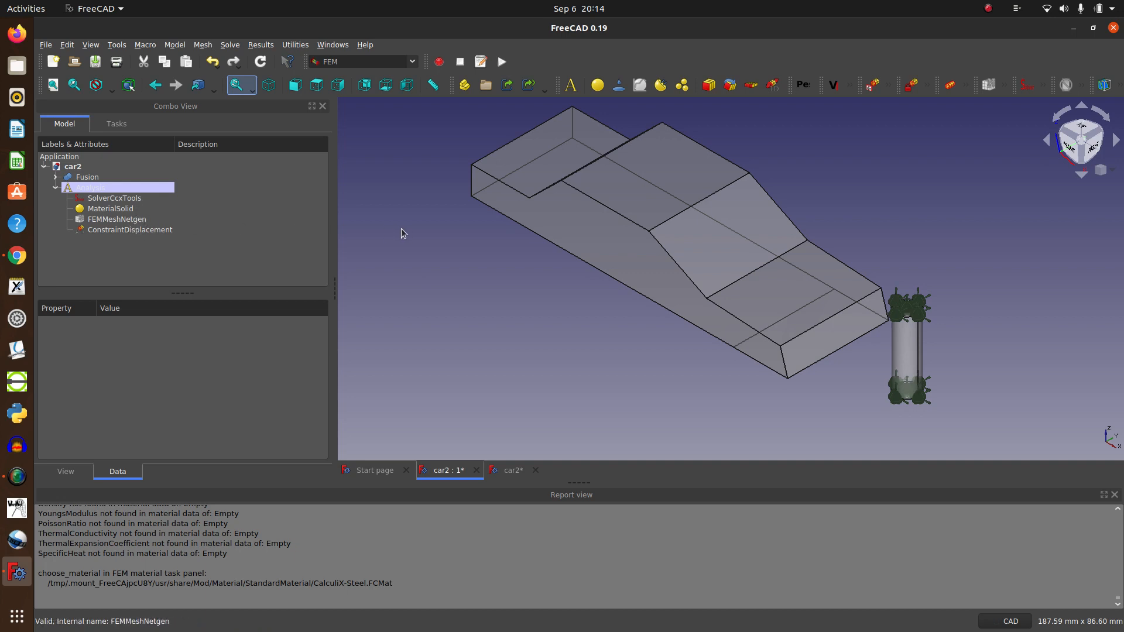
{"action": "left_click", "coordinate": [926, 88]}
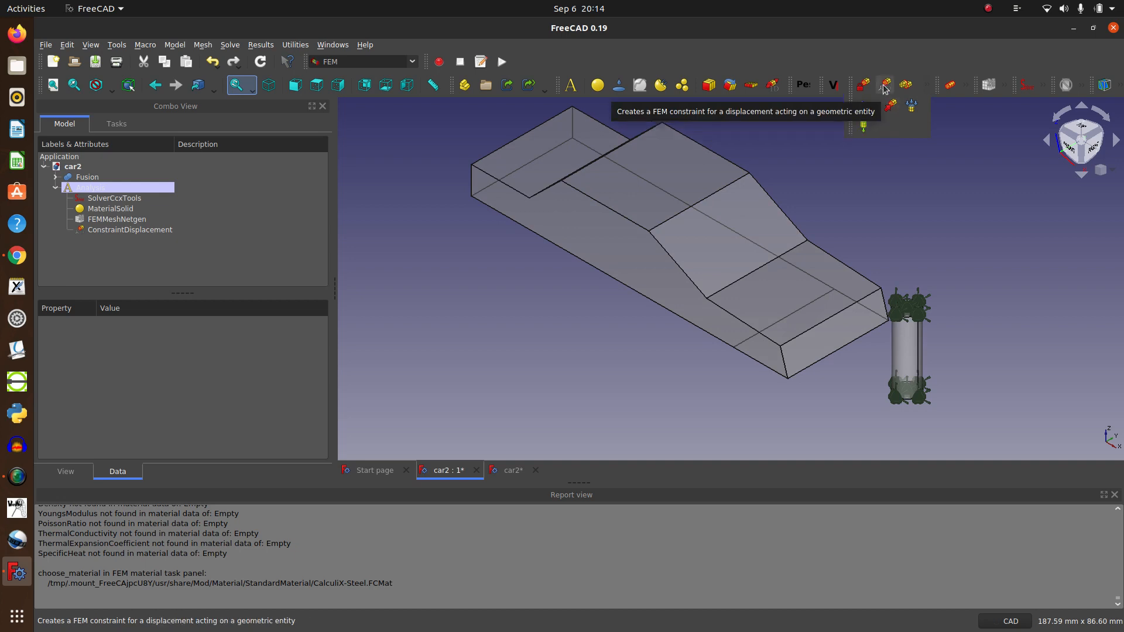
{"action": "left_click", "coordinate": [885, 85]}
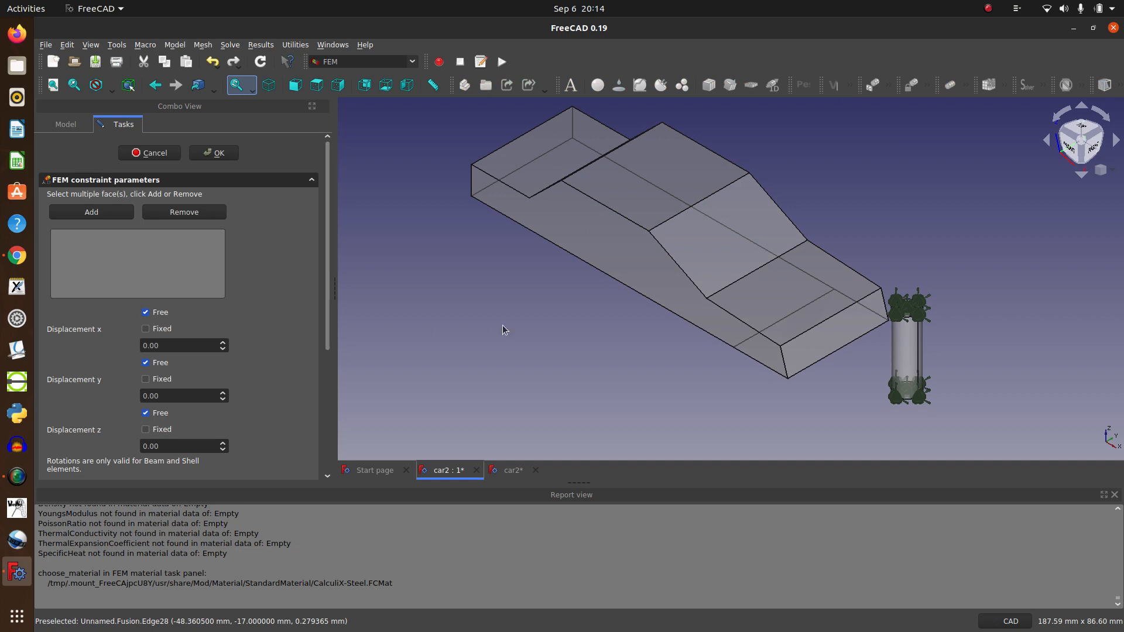
{"action": "middle_click_drag", "start_coordinate": [502, 328], "coordinate": [582, 218]}
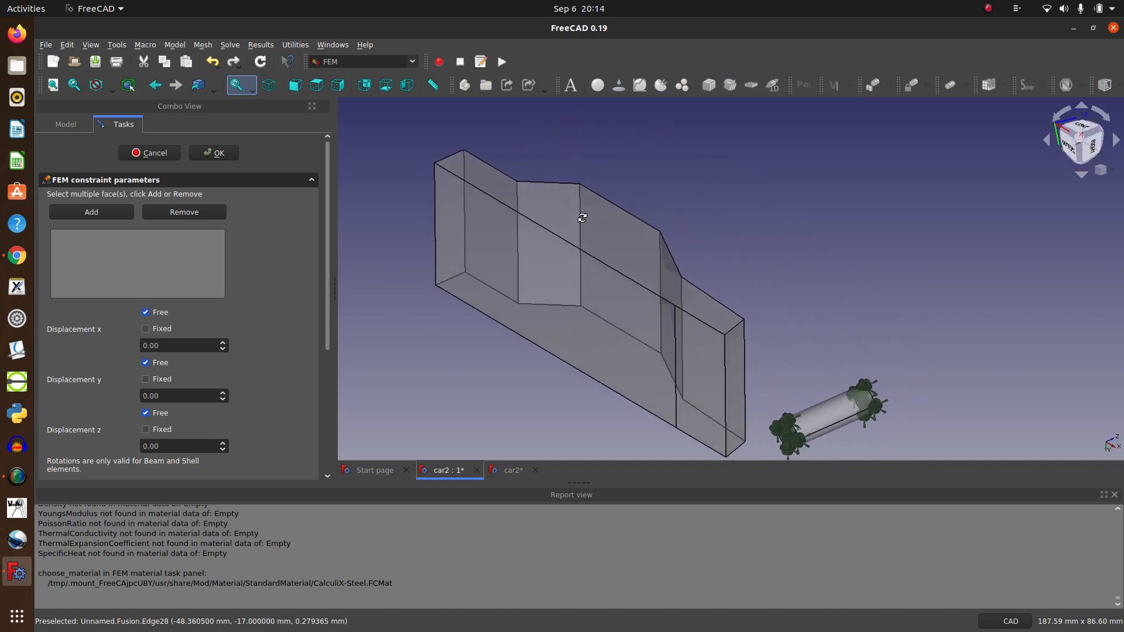
{"action": "left_click", "coordinate": [540, 303]}
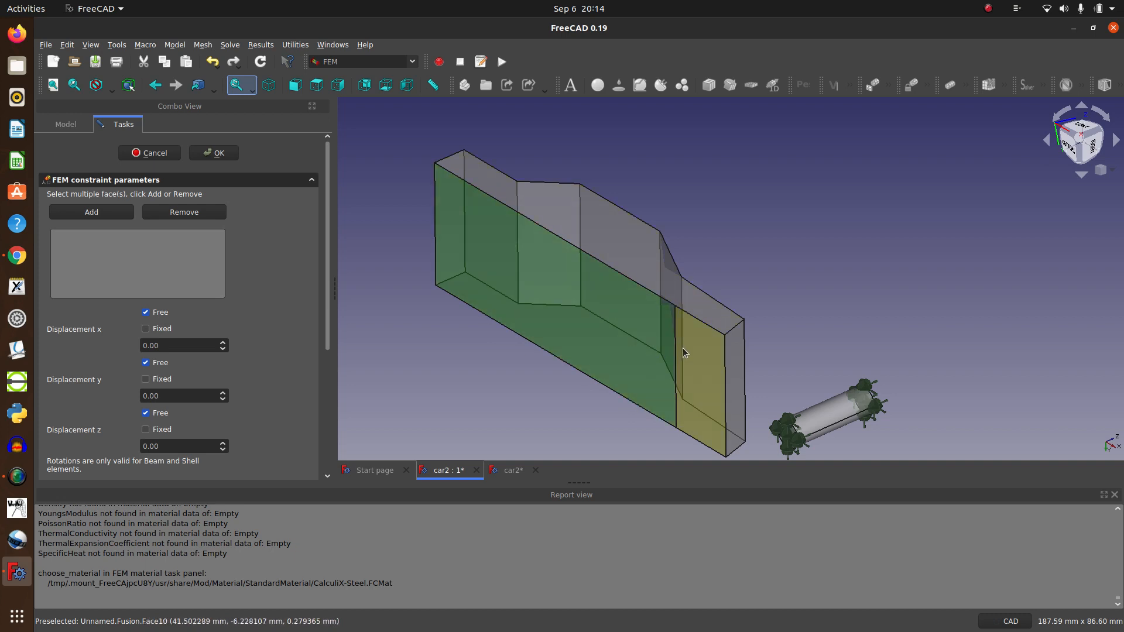
{"action": "left_click", "coordinate": [109, 214]}
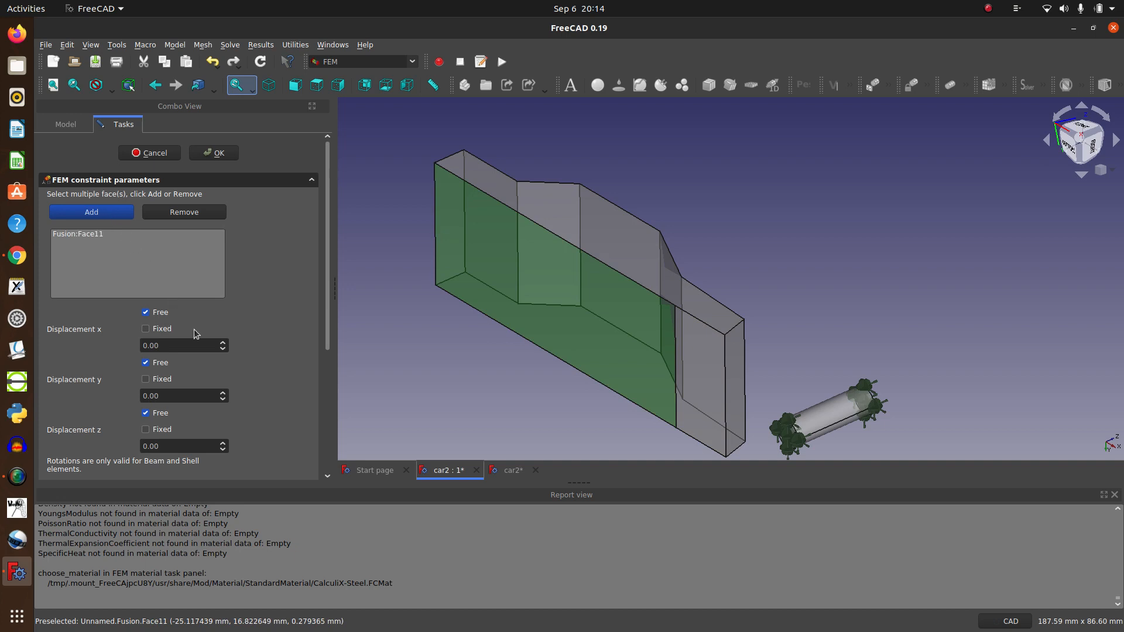
Set displacement x, y and z of the car's underside face to Fixed, leave the rotations free and accept the constraint
{"action": "left_click", "coordinate": [164, 330]}
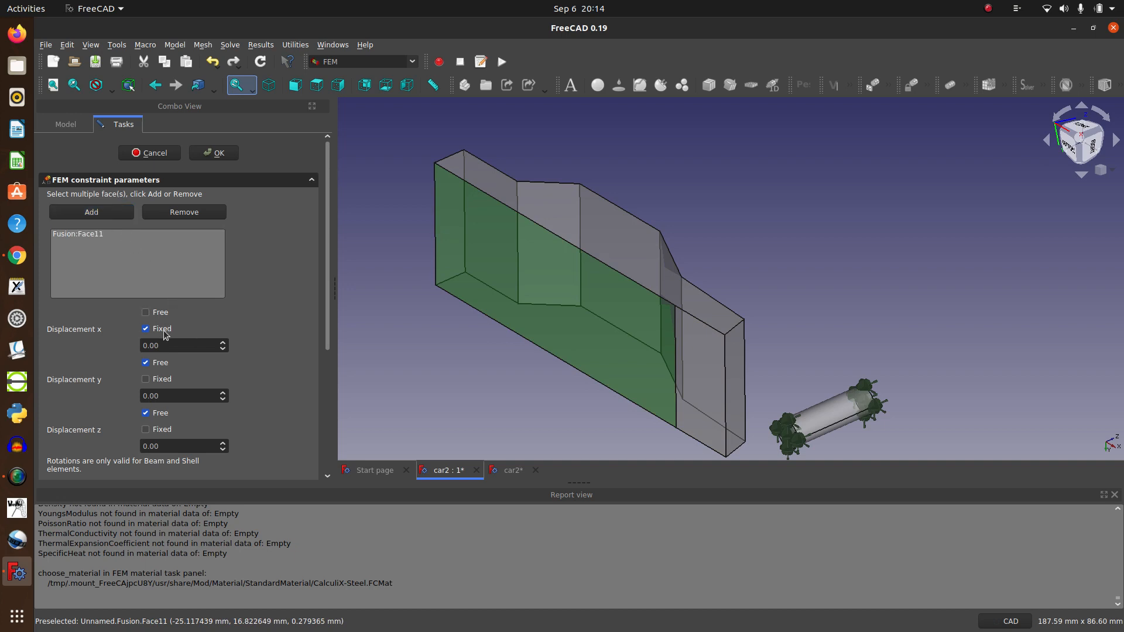
{"action": "left_click", "coordinate": [163, 379]}
{"action": "left_click", "coordinate": [158, 430]}
{"action": "scroll", "coordinate": [280, 338], "scroll_direction": "down", "scroll_amount": 2}
{"action": "scroll", "coordinate": [282, 332], "scroll_direction": "down", "scroll_amount": 2}
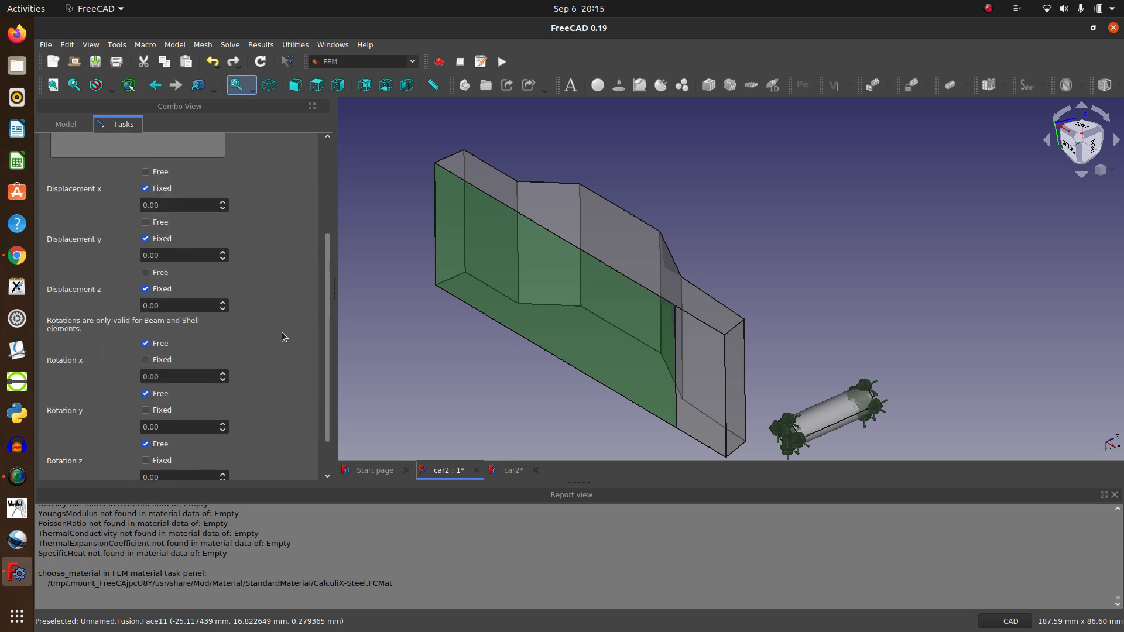
{"action": "scroll", "coordinate": [282, 332], "scroll_direction": "up", "scroll_amount": 2}
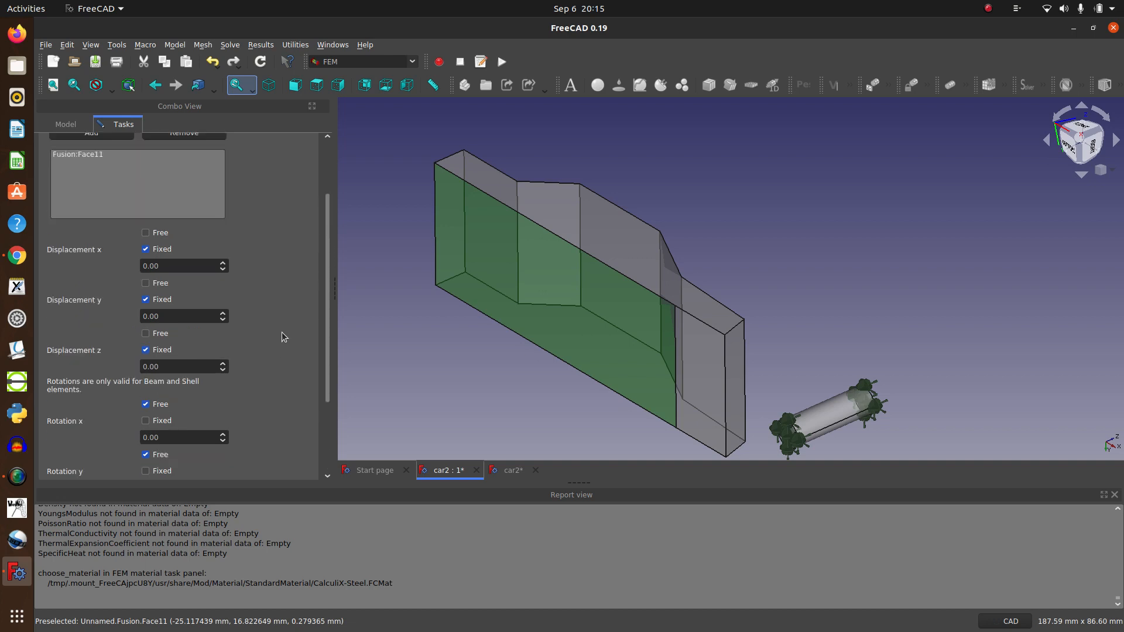
{"action": "scroll", "coordinate": [282, 336], "scroll_direction": "up", "scroll_amount": 2}
{"action": "scroll", "coordinate": [282, 337], "scroll_direction": "up", "scroll_amount": 1}
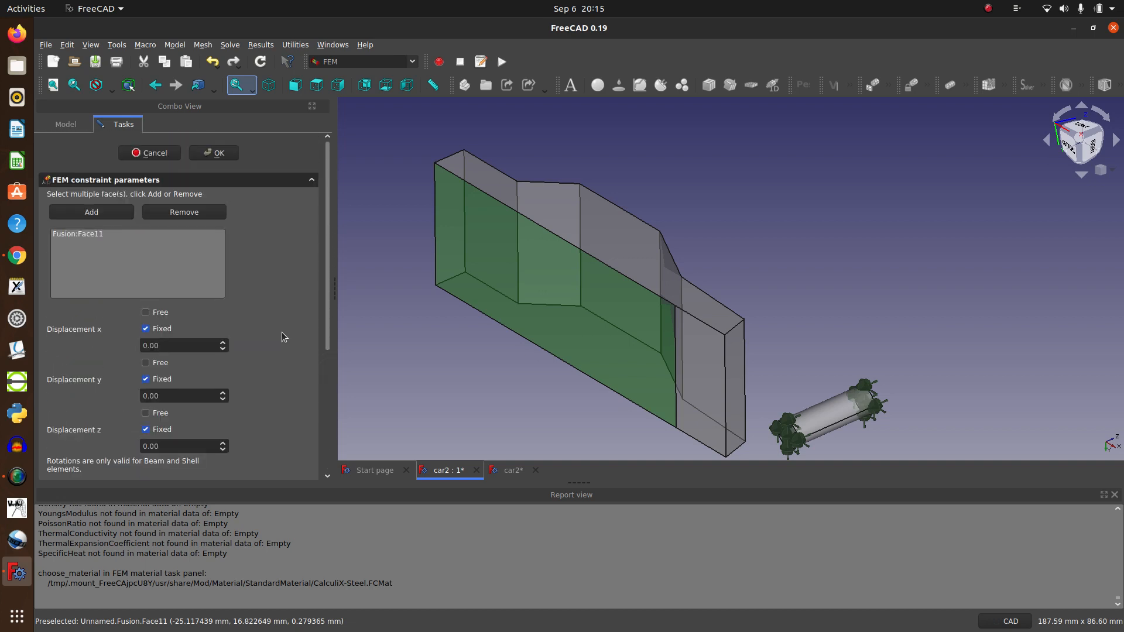
{"action": "scroll", "coordinate": [282, 332], "scroll_direction": "down", "scroll_amount": 5}
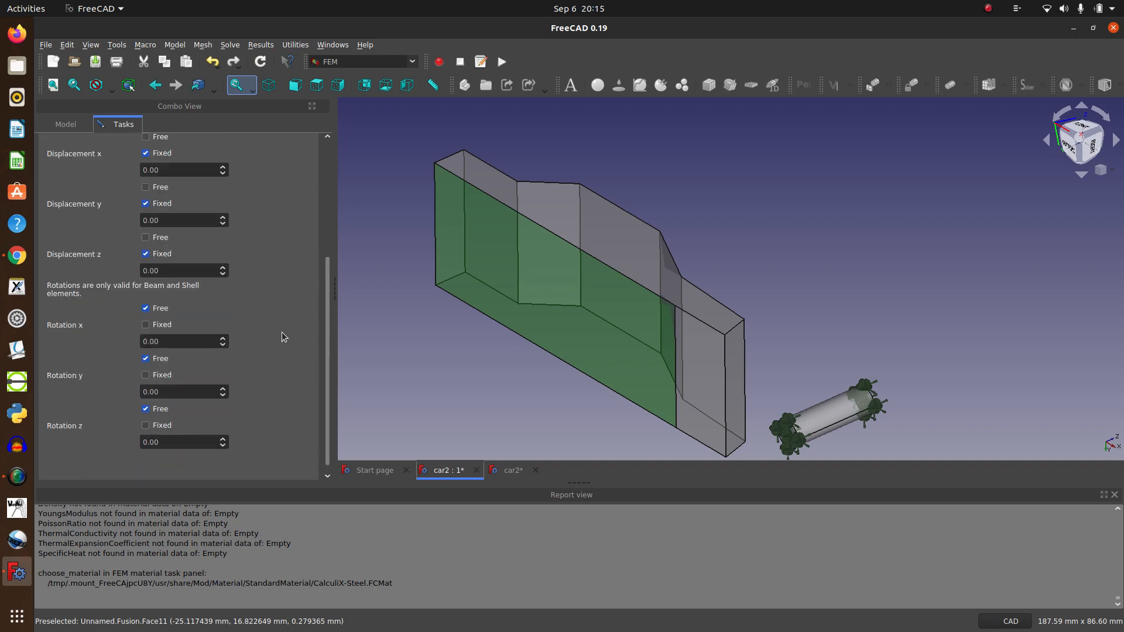
{"action": "scroll", "coordinate": [283, 332], "scroll_direction": "up", "scroll_amount": 2}
{"action": "scroll", "coordinate": [282, 336], "scroll_direction": "up", "scroll_amount": 3}
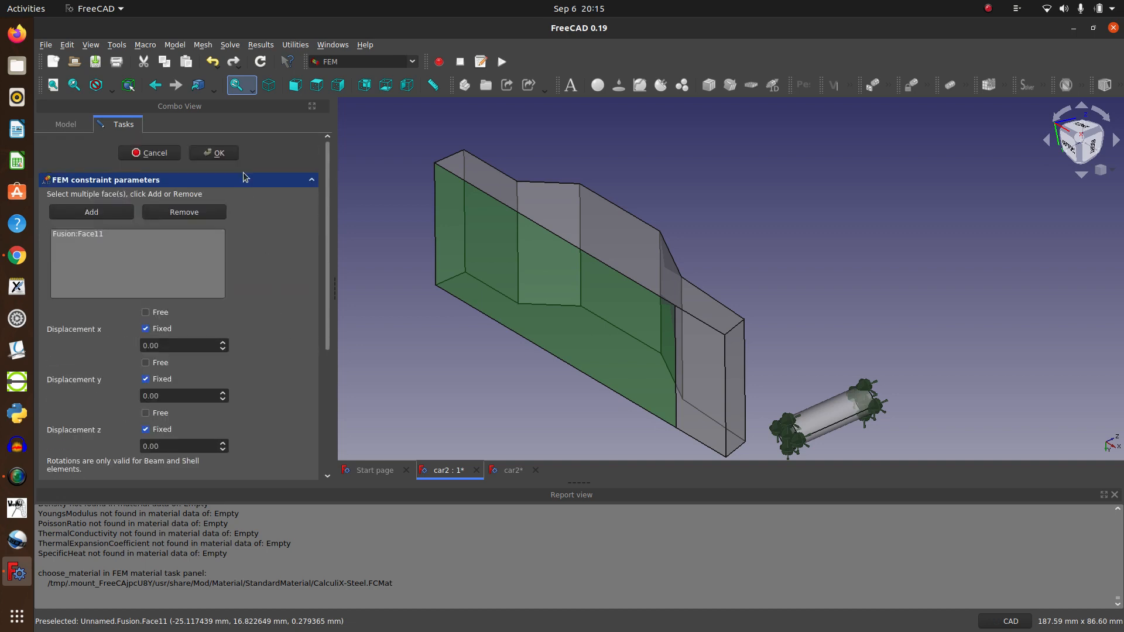
{"action": "left_click", "coordinate": [213, 153]}
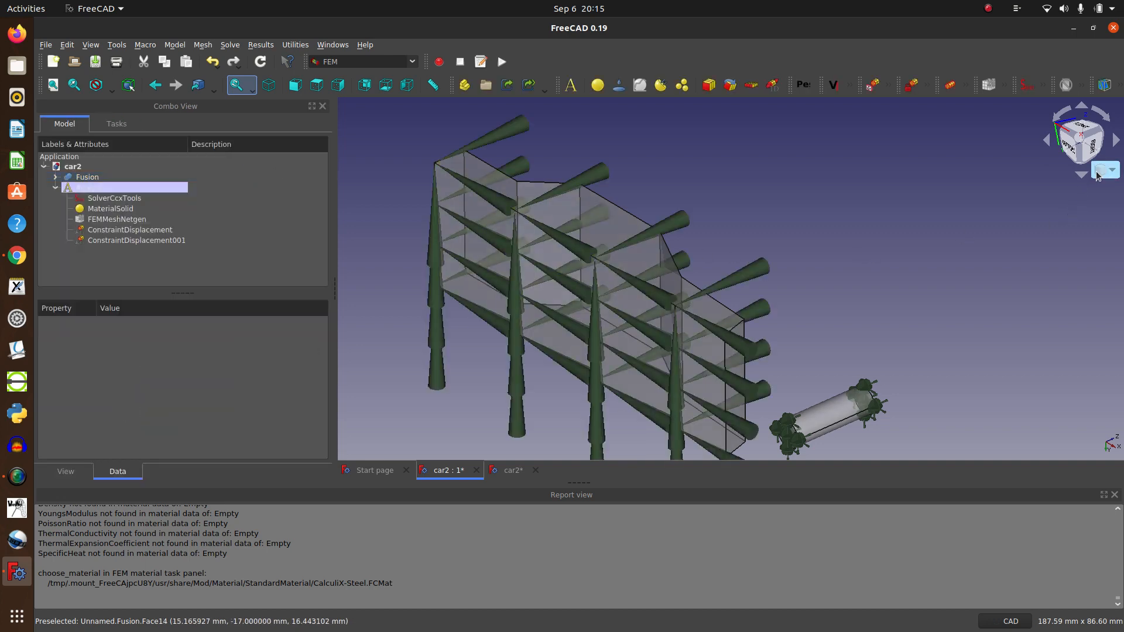
{"action": "left_click", "coordinate": [1107, 171]}
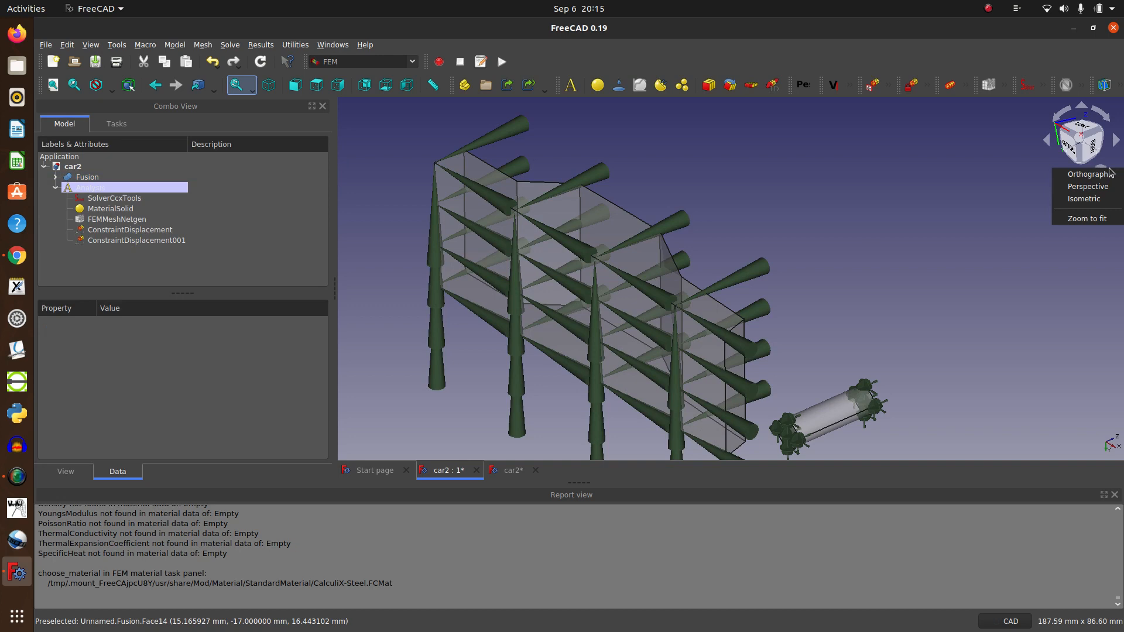
Create a contact constraint with the car's front face as master and the pole's cylindrical surface as slave
{"action": "left_click", "coordinate": [1086, 196]}
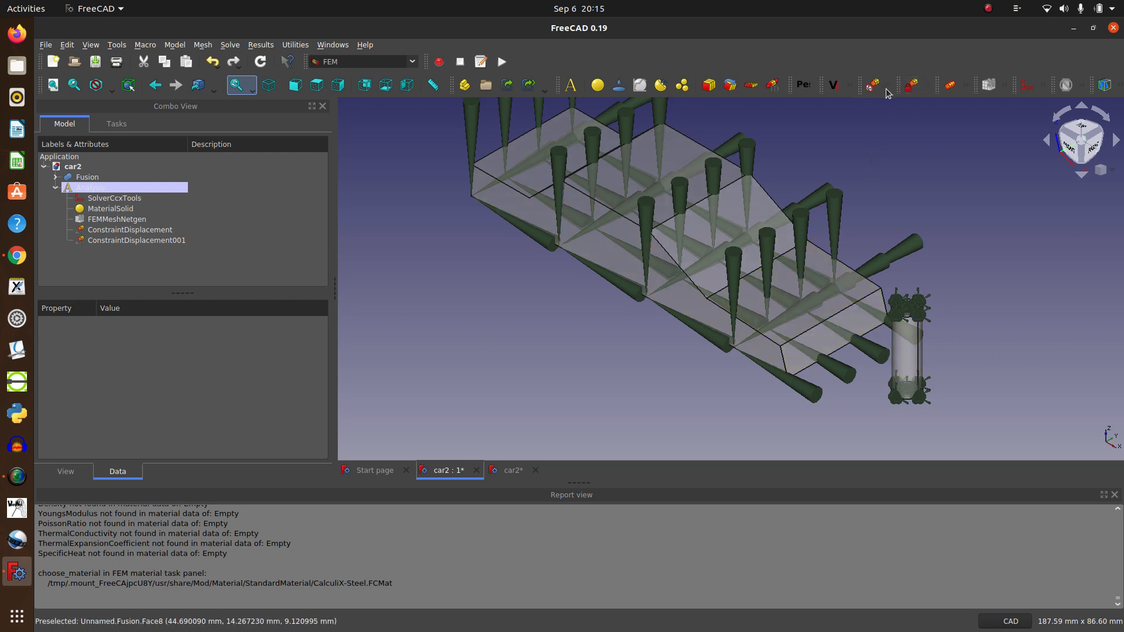
{"action": "left_click", "coordinate": [928, 88]}
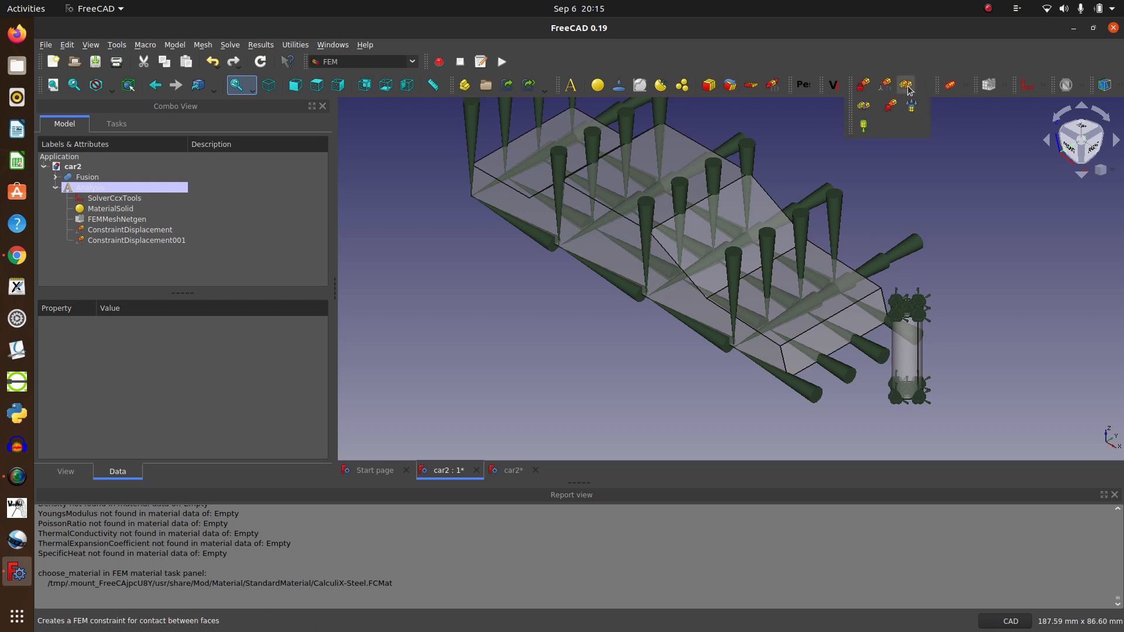
{"action": "left_click", "coordinate": [906, 87]}
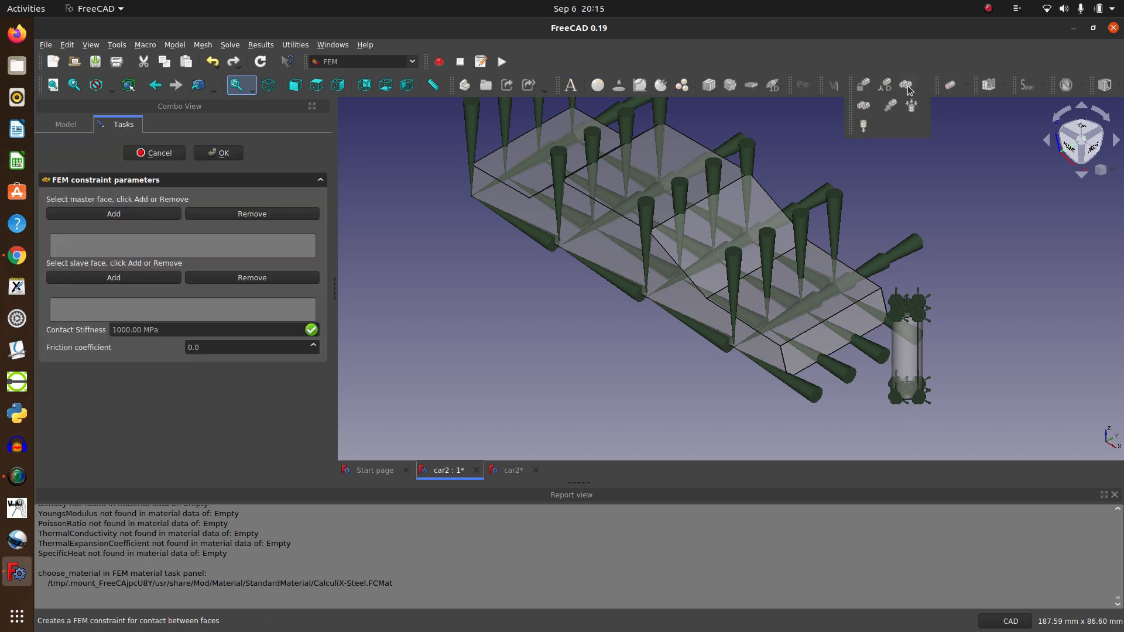
{"action": "left_click", "coordinate": [837, 337]}
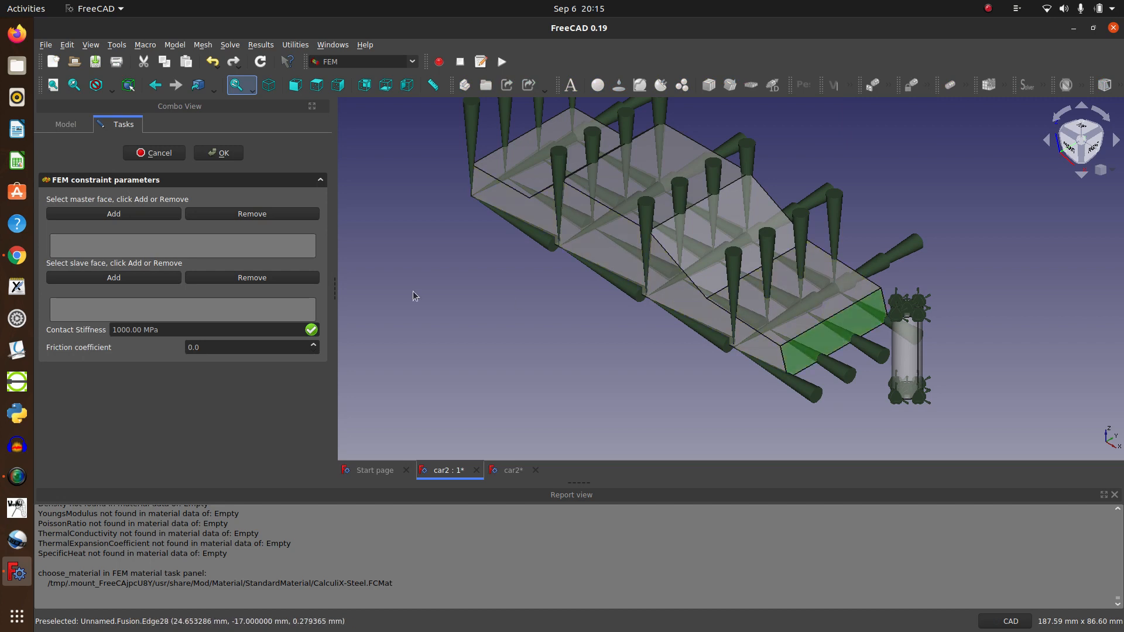
{"action": "left_click", "coordinate": [101, 214]}
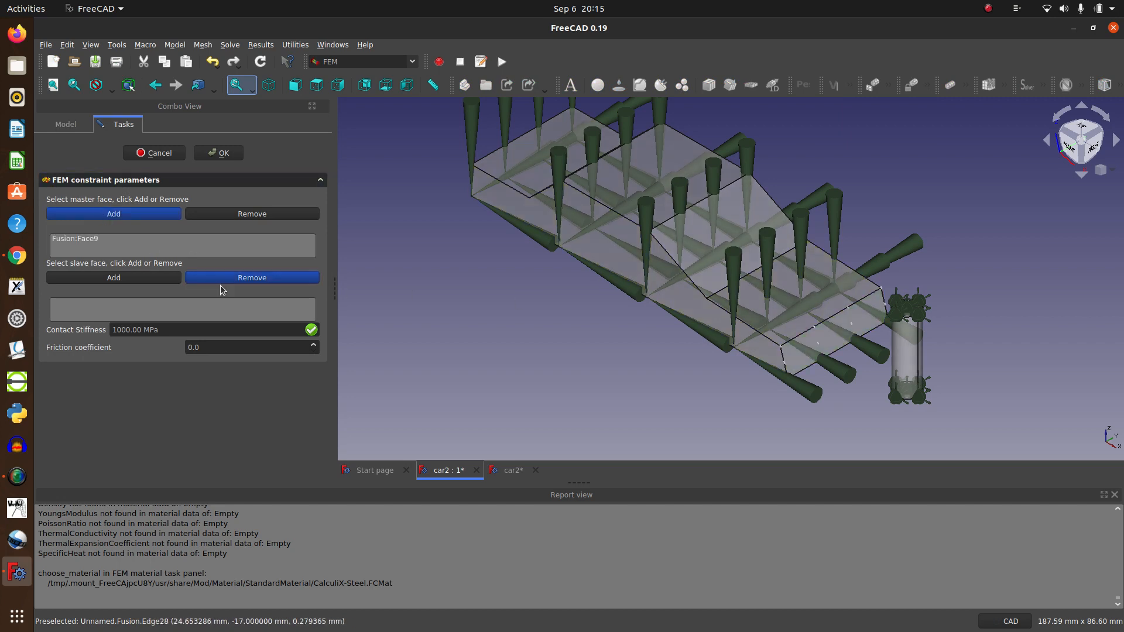
{"action": "left_click", "coordinate": [907, 357]}
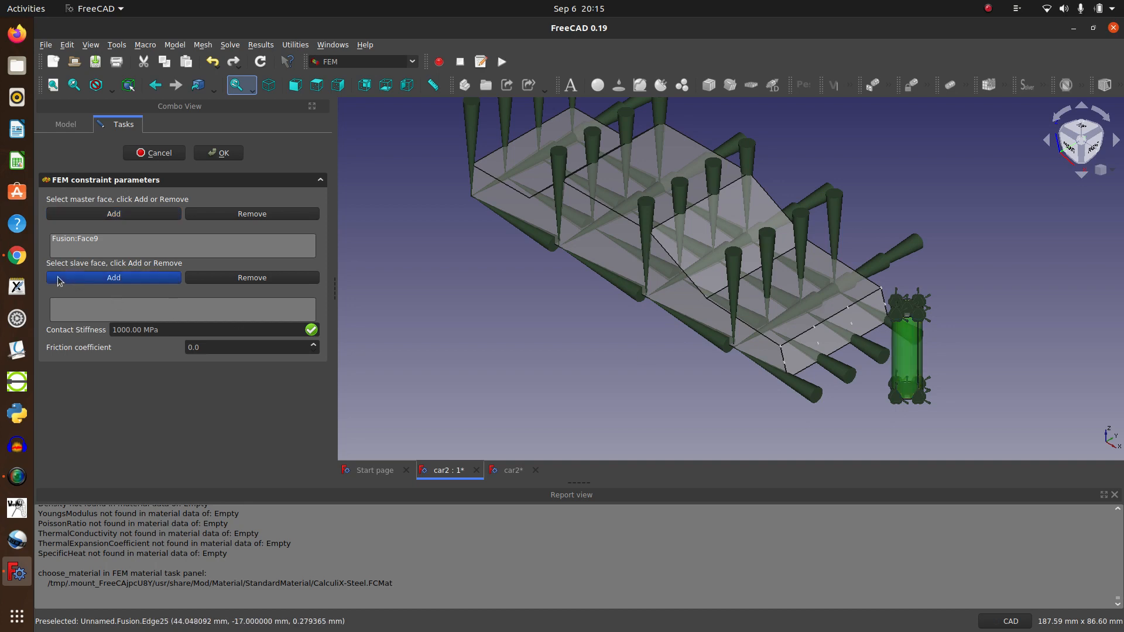
{"action": "left_click", "coordinate": [107, 279]}
Set the contact stiffness to 2100 MPa and the friction coefficient to 0.1, and accept the contact constraint
{"action": "left_click_drag", "start_coordinate": [161, 330], "coordinate": [87, 322]}
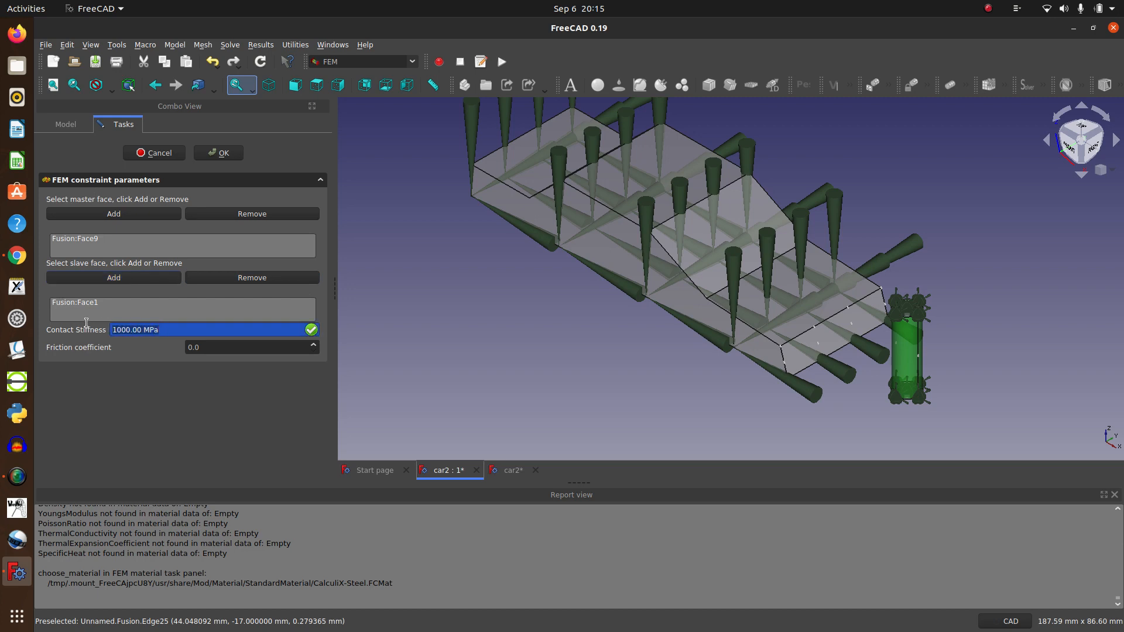
{"action": "type", "text": "21"}
{"action": "left_click", "coordinate": [206, 347]}
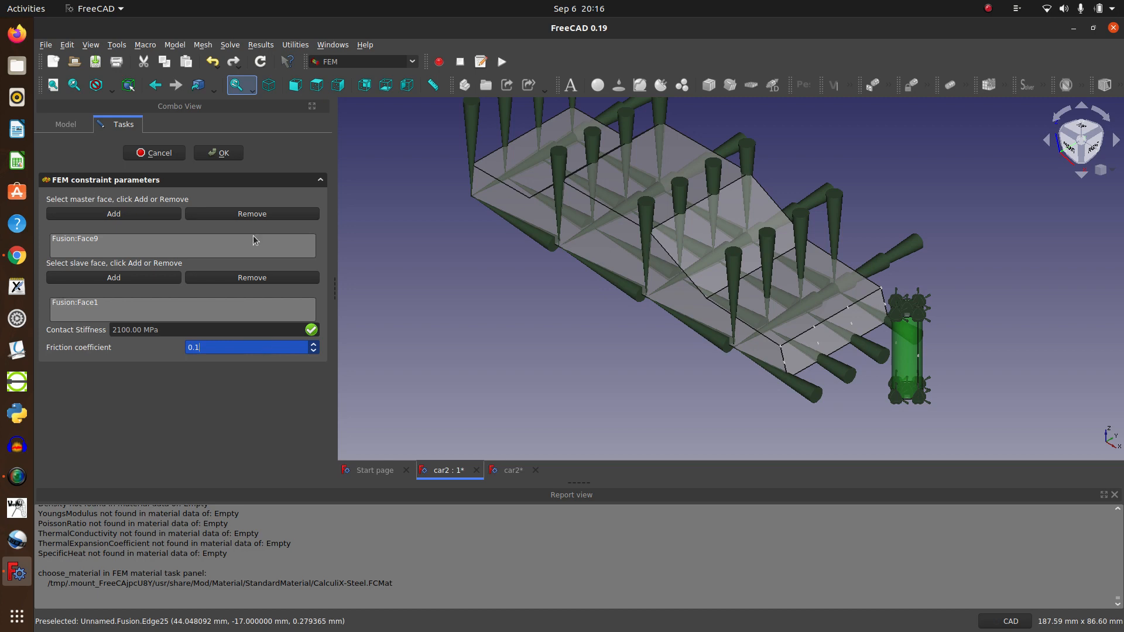
{"action": "left_click", "coordinate": [231, 158]}
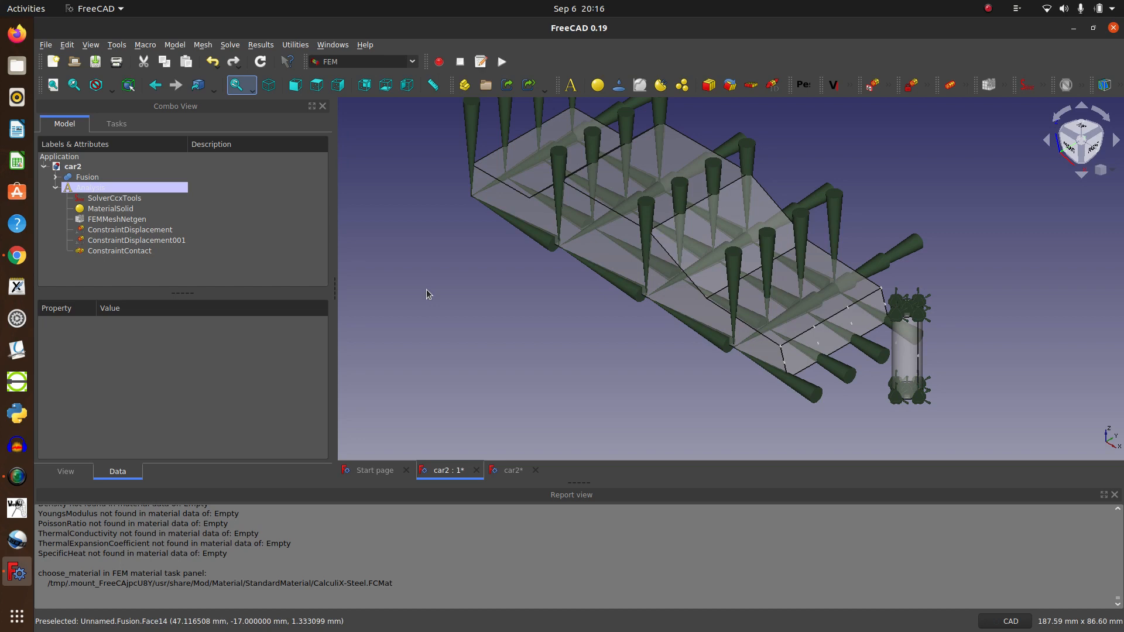
Write the input file for the static analysis, run CalculiX and close the solver
{"action": "double_click", "coordinate": [112, 199]}
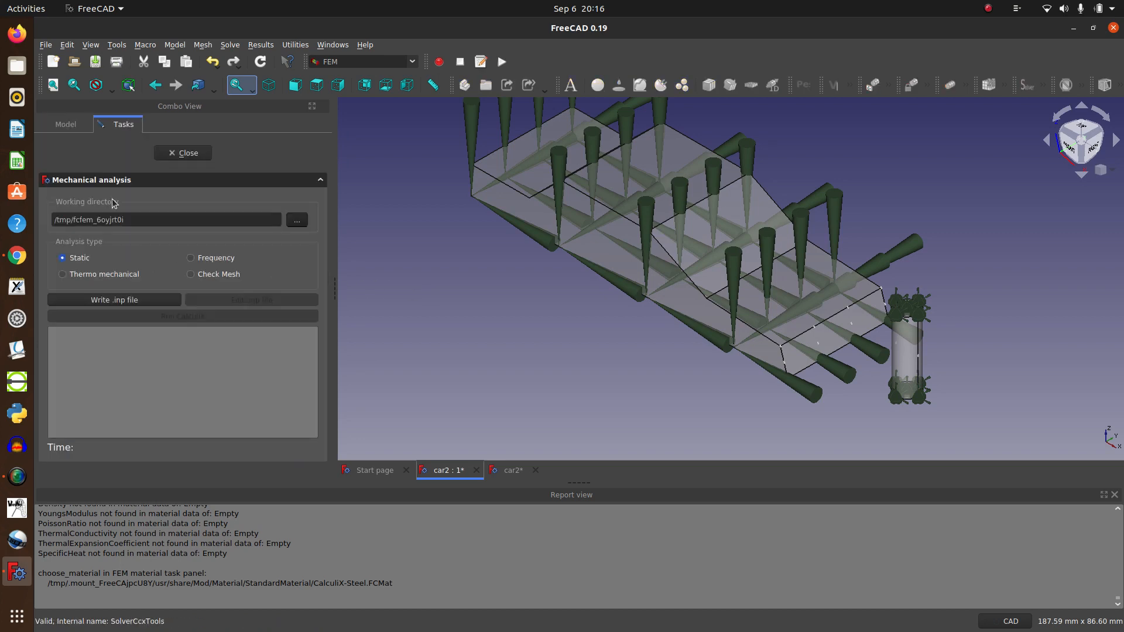
{"action": "left_click", "coordinate": [136, 298]}
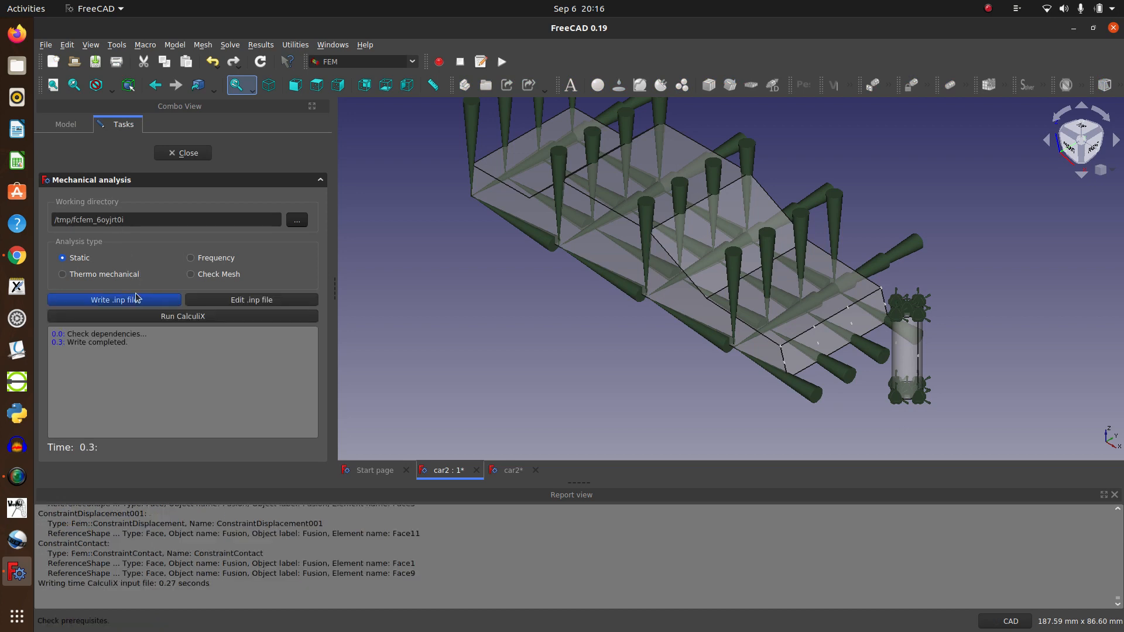
{"action": "left_click", "coordinate": [157, 317]}
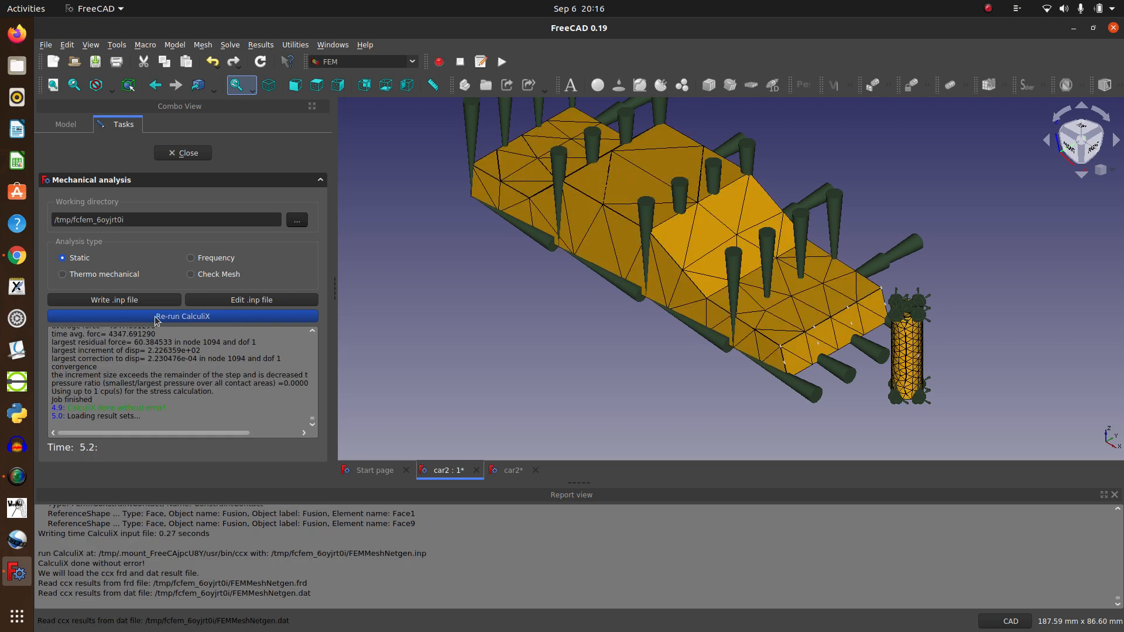
{"action": "left_click", "coordinate": [179, 154]}
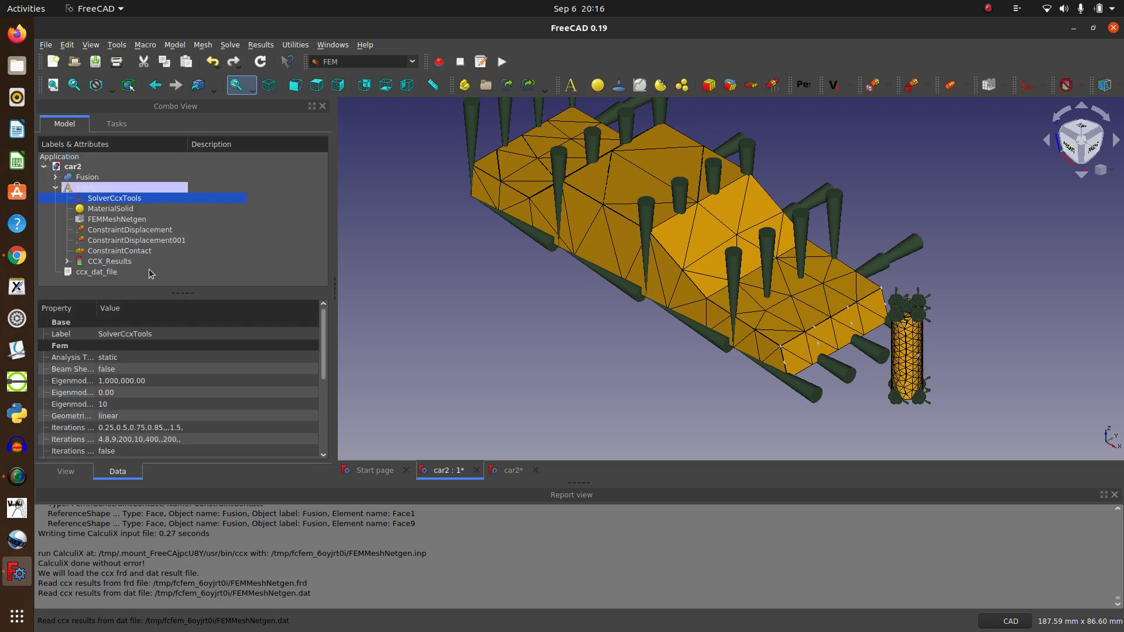
Open the CalculiX results and hide the displacement constraint on the car's underside
{"action": "double_click", "coordinate": [117, 262]}
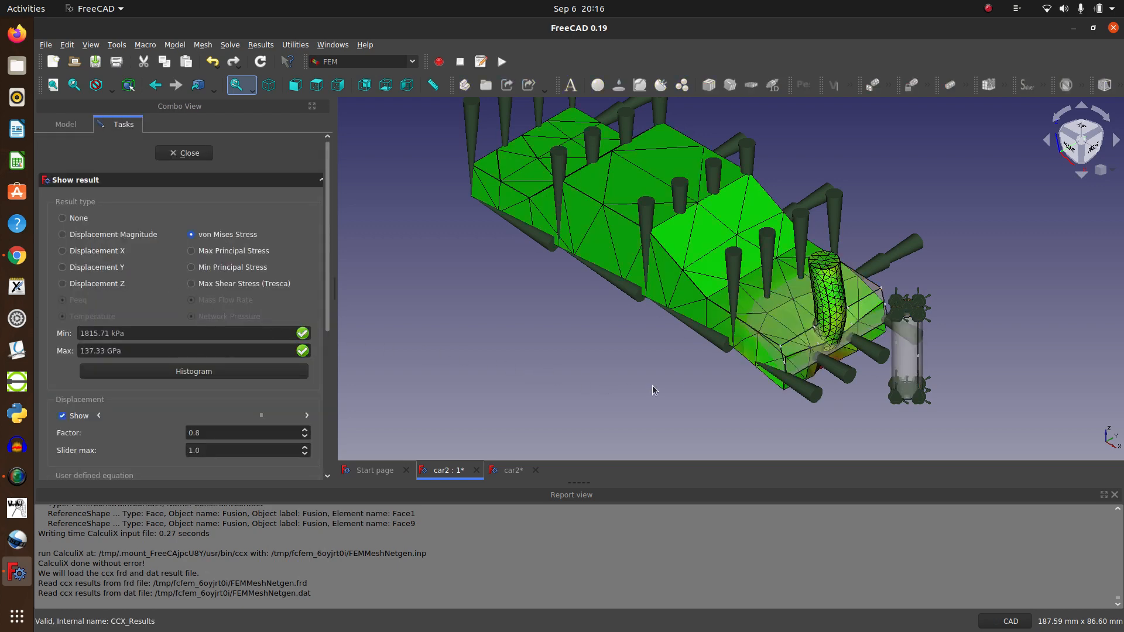
{"action": "scroll", "coordinate": [669, 388], "scroll_direction": "up", "scroll_amount": 1}
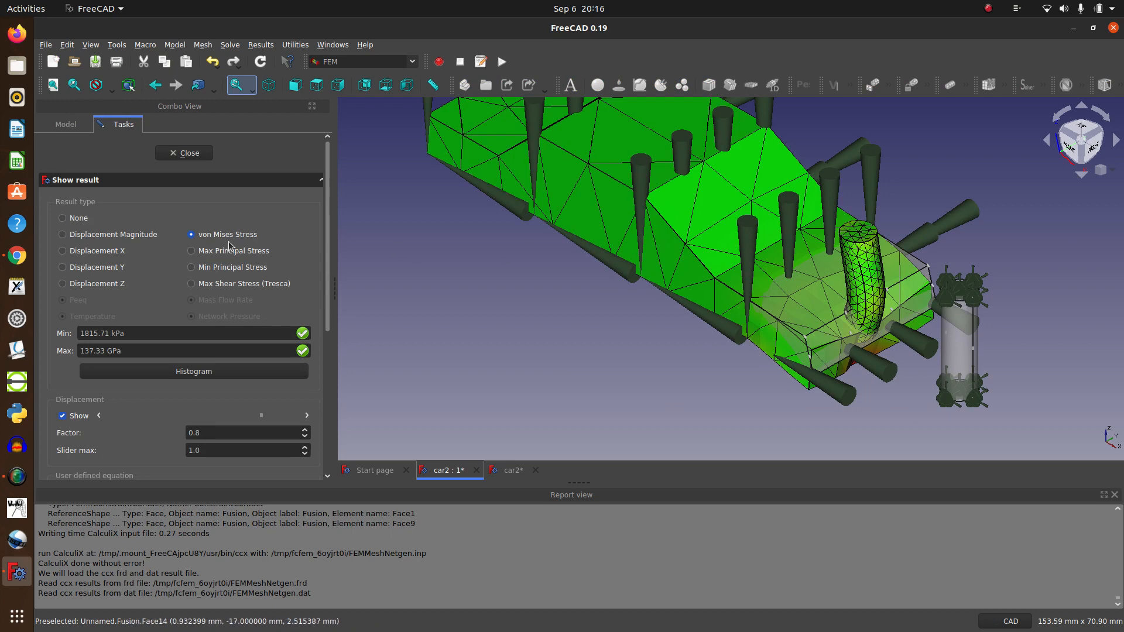
{"action": "left_click", "coordinate": [81, 136]}
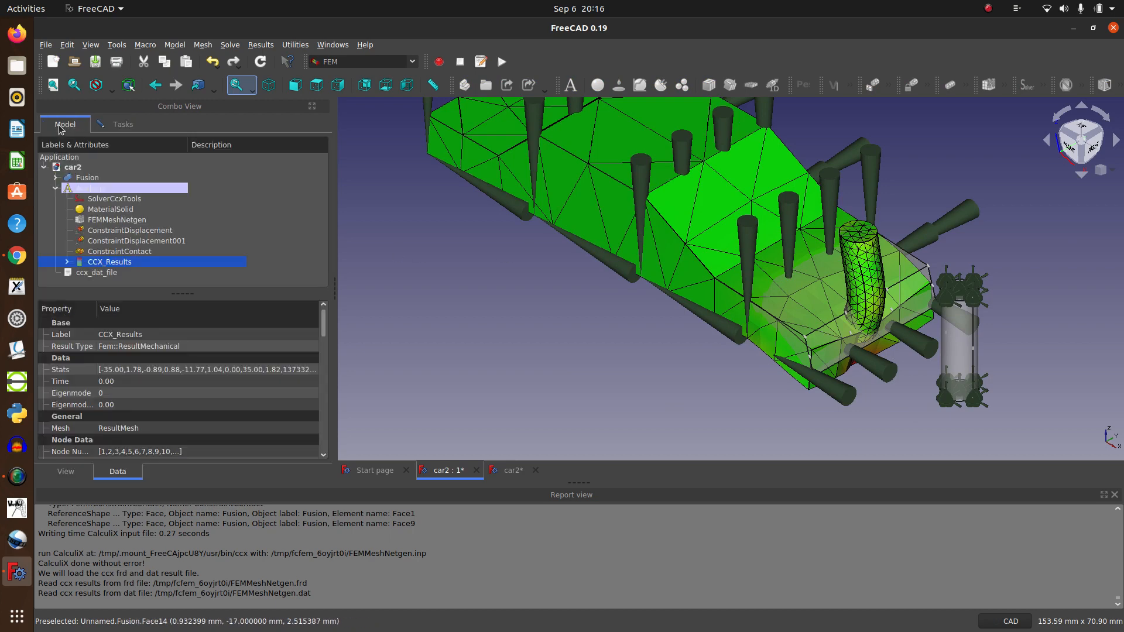
{"action": "left_click", "coordinate": [144, 241]}
{"action": "right_click", "coordinate": [144, 242]}
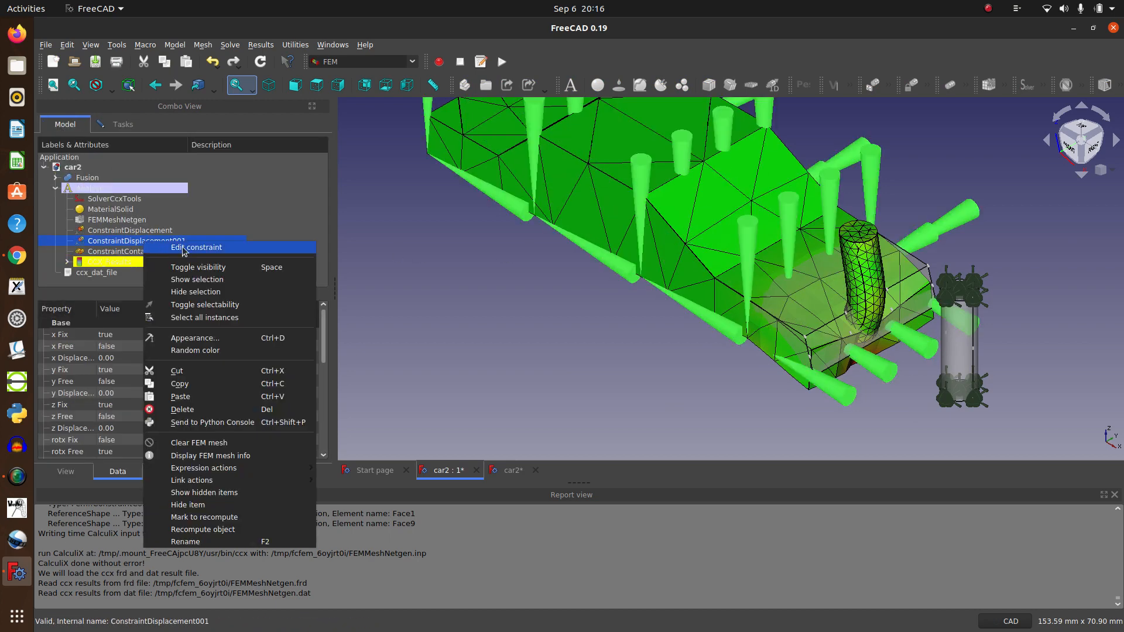
{"action": "left_click", "coordinate": [206, 268]}
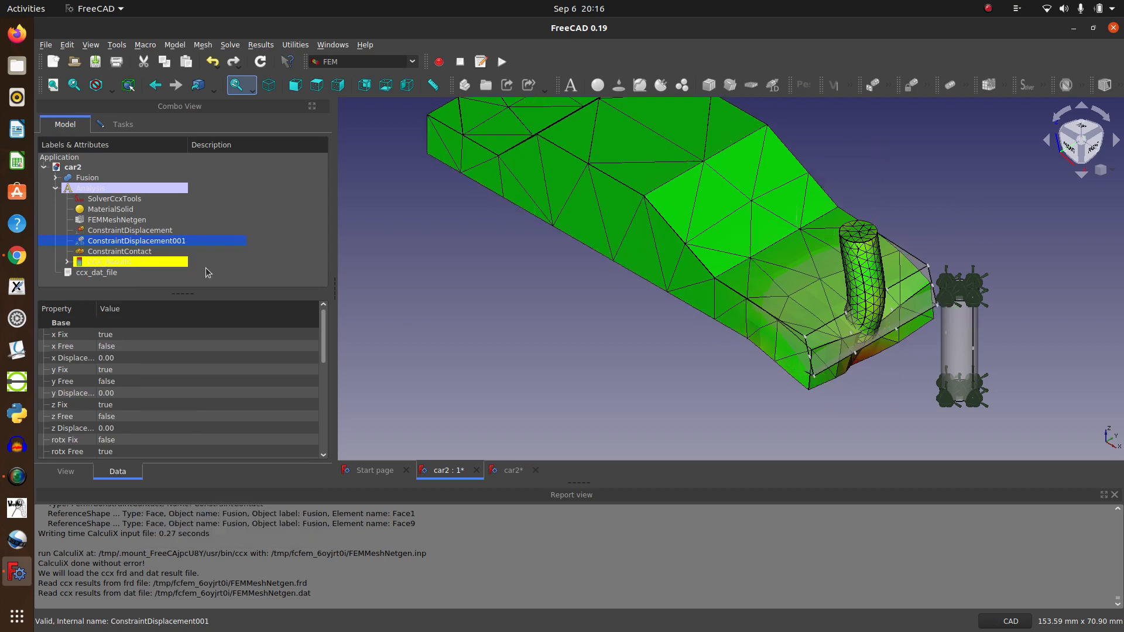
{"action": "left_click", "coordinate": [555, 339]}
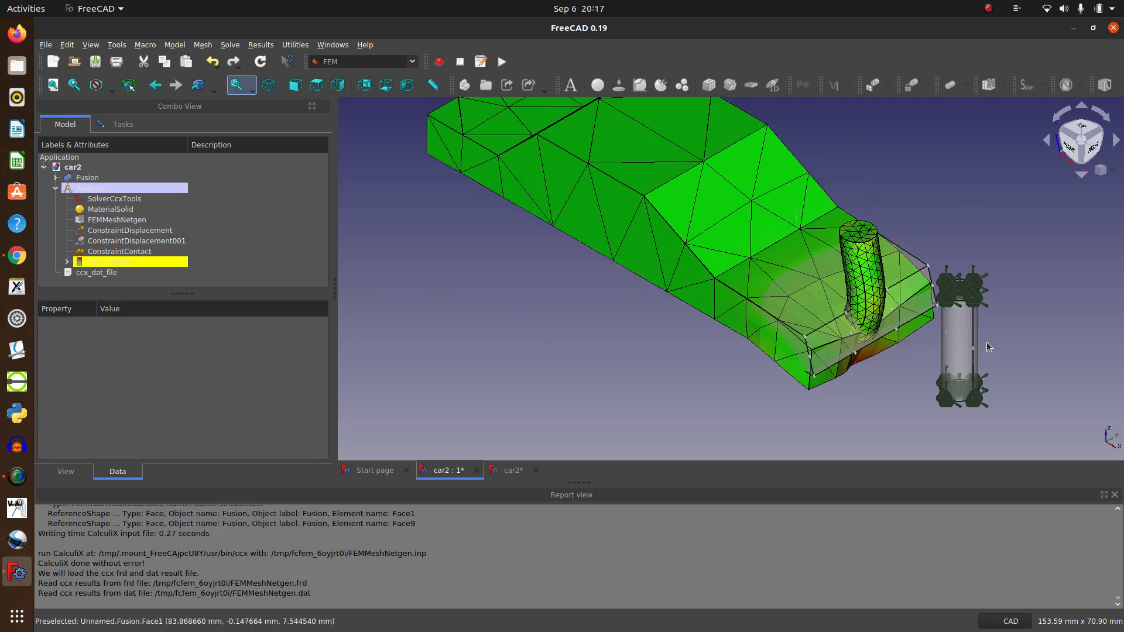
{"action": "scroll", "coordinate": [848, 323], "scroll_direction": "up", "scroll_amount": 3}
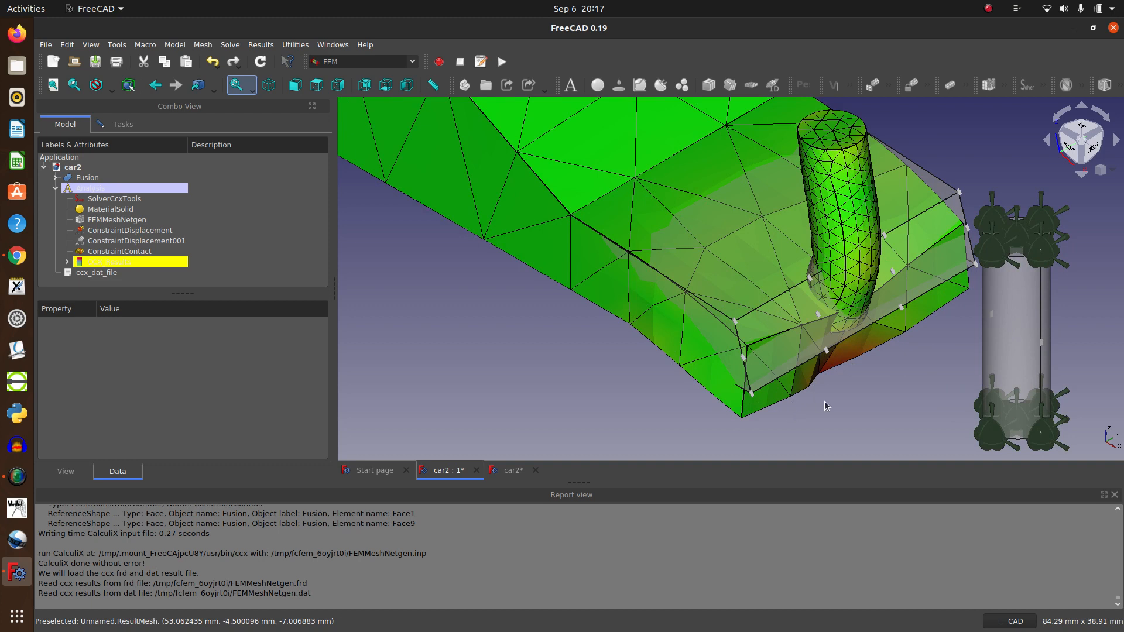
Compare the displacement magnitude plot with the von Mises stress plot of the crash result
{"action": "left_click", "coordinate": [123, 125]}
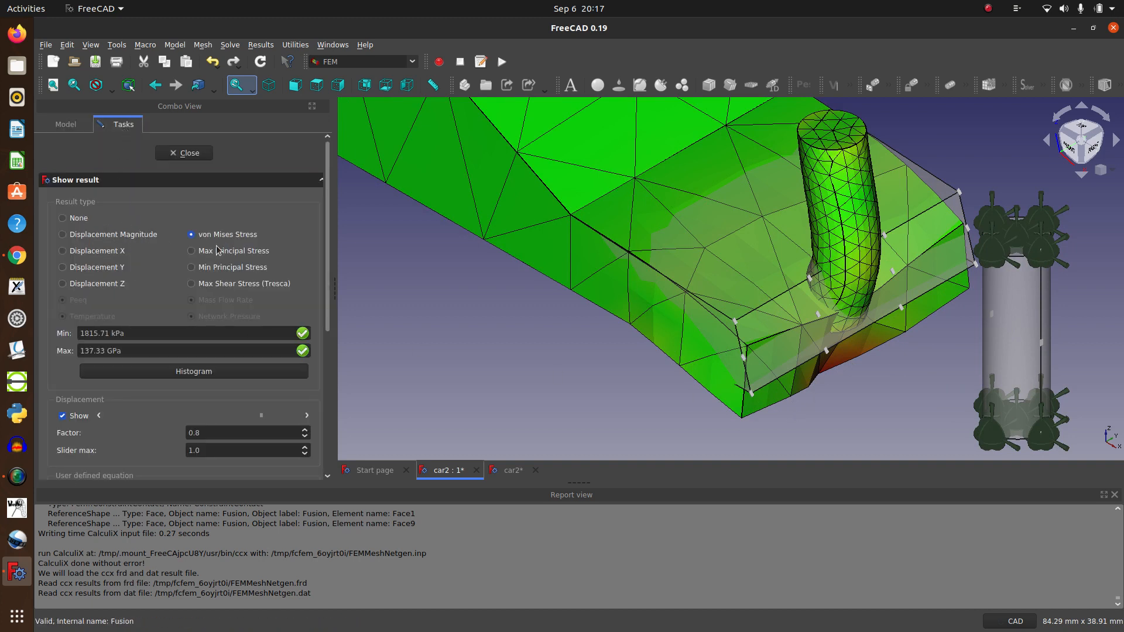
{"action": "left_click", "coordinate": [85, 237]}
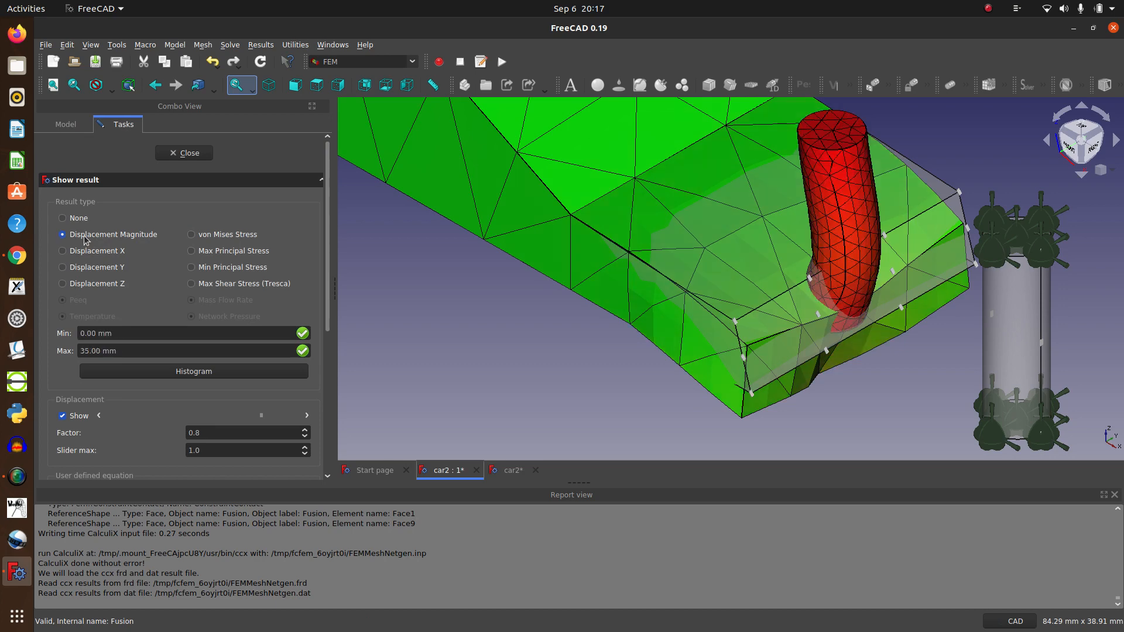
{"action": "left_click", "coordinate": [236, 239]}
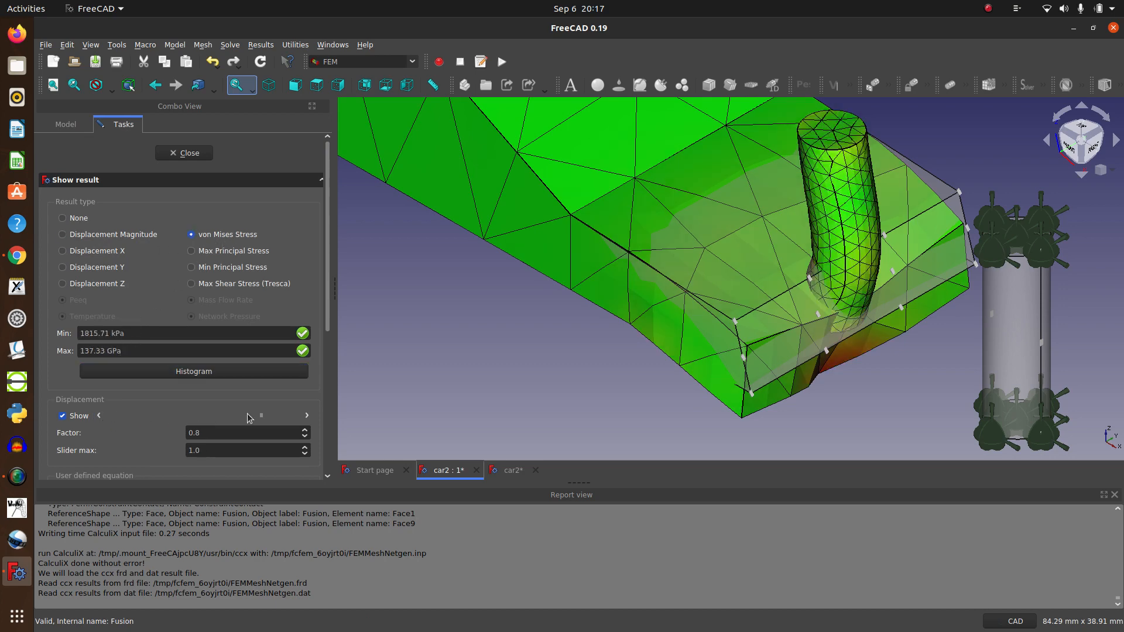
Reduce the result's displacement factor to 0.1 and inspect the von Mises stress over the whole car and pole
{"action": "left_click_drag", "start_coordinate": [262, 416], "coordinate": [125, 431]}
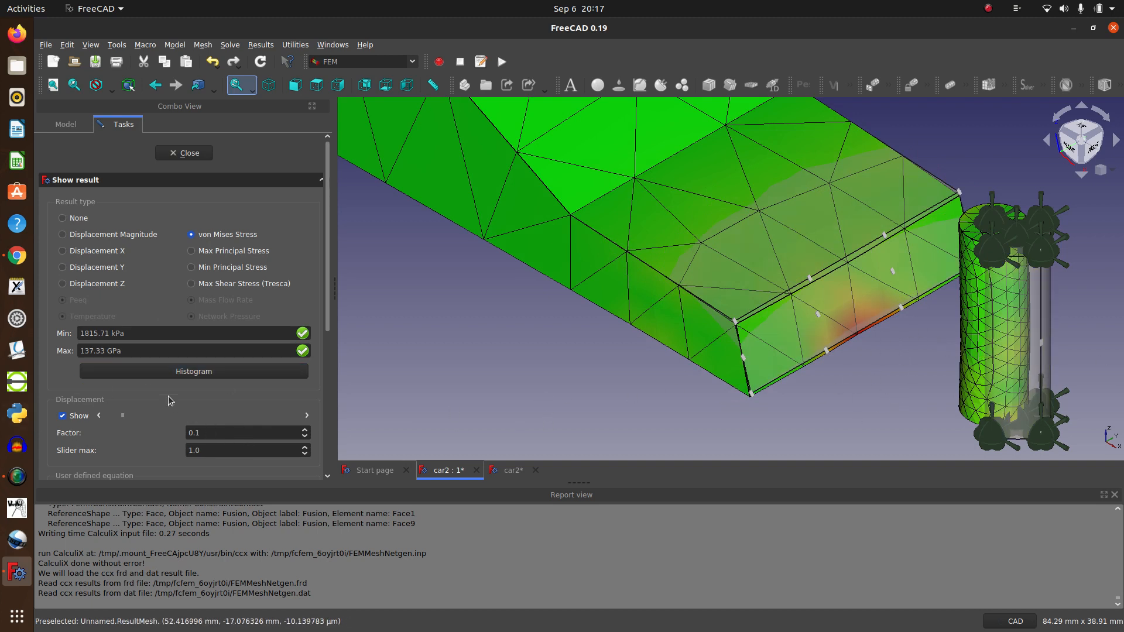
{"action": "mouse_move", "coordinate": [124, 427]}
{"action": "left_mouse_down"}
{"action": "mouse_move", "coordinate": [257, 426]}
{"action": "mouse_move", "coordinate": [143, 435]}
{"action": "mouse_move", "coordinate": [128, 425]}
{"action": "left_mouse_up"}
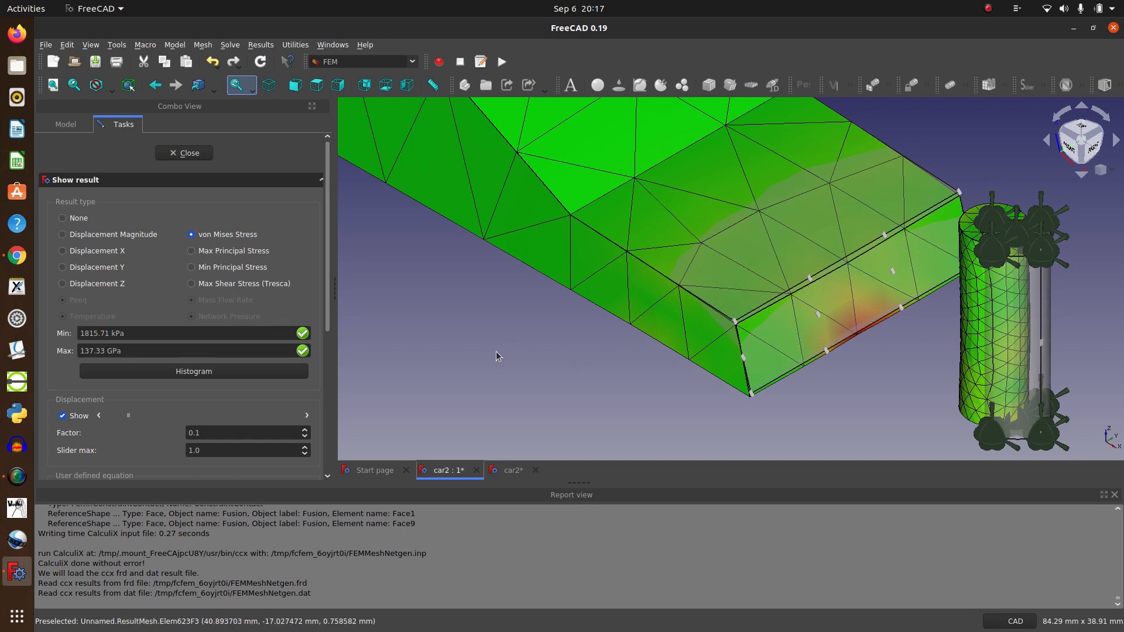
{"action": "scroll", "coordinate": [496, 351], "scroll_direction": "down", "scroll_amount": 4}
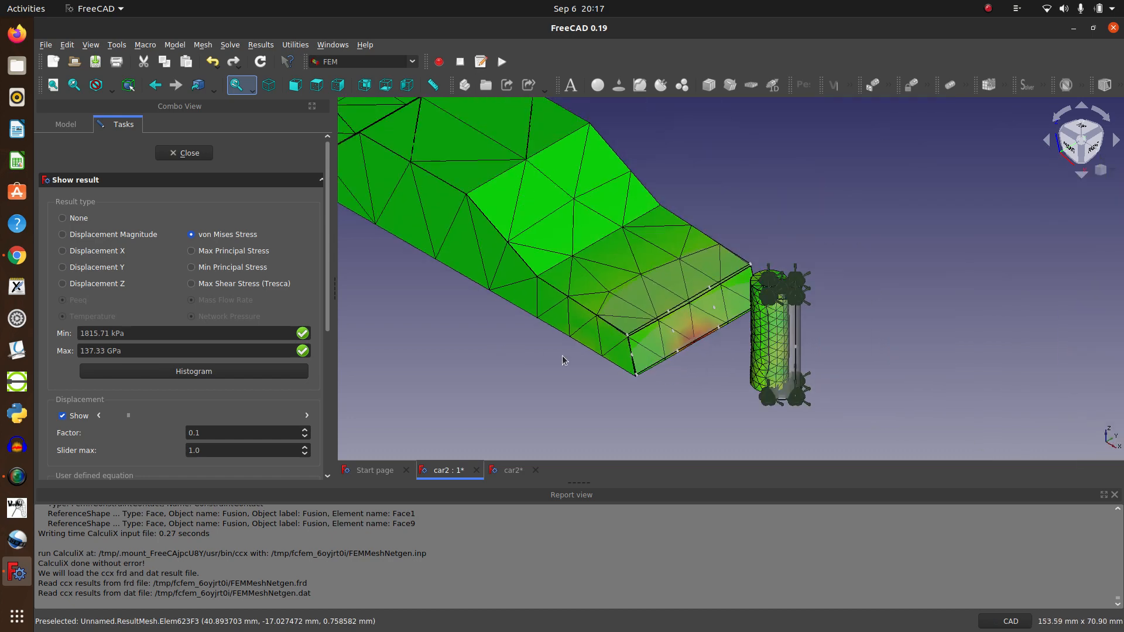
{"action": "scroll", "coordinate": [592, 377], "scroll_direction": "down", "scroll_amount": 3}
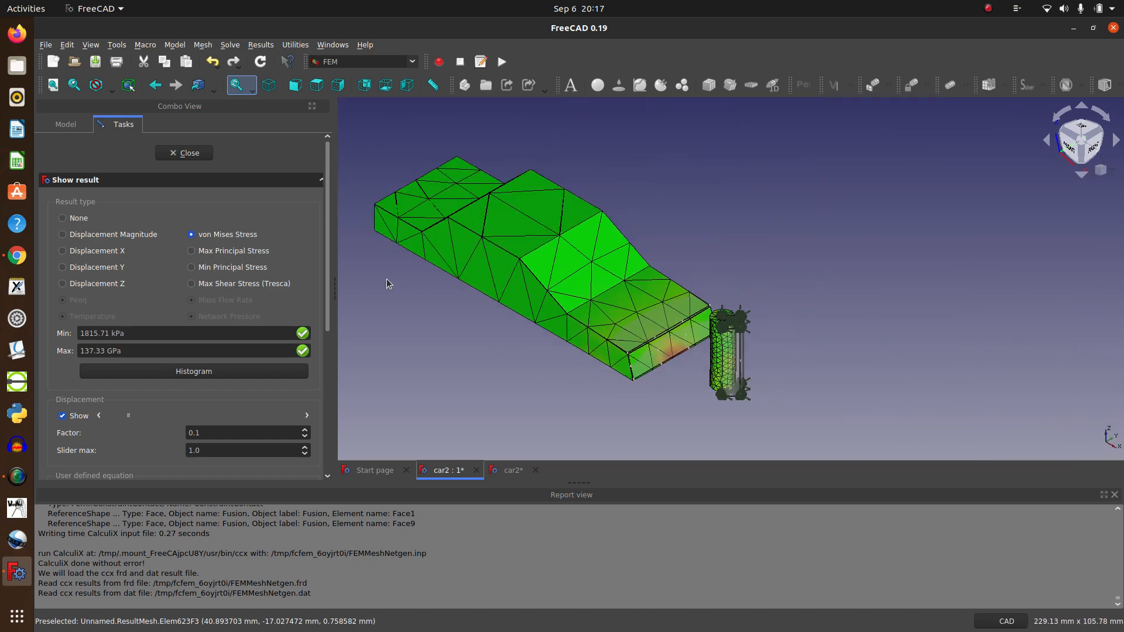
{"action": "scroll", "coordinate": [386, 284], "scroll_direction": "up", "scroll_amount": 1}
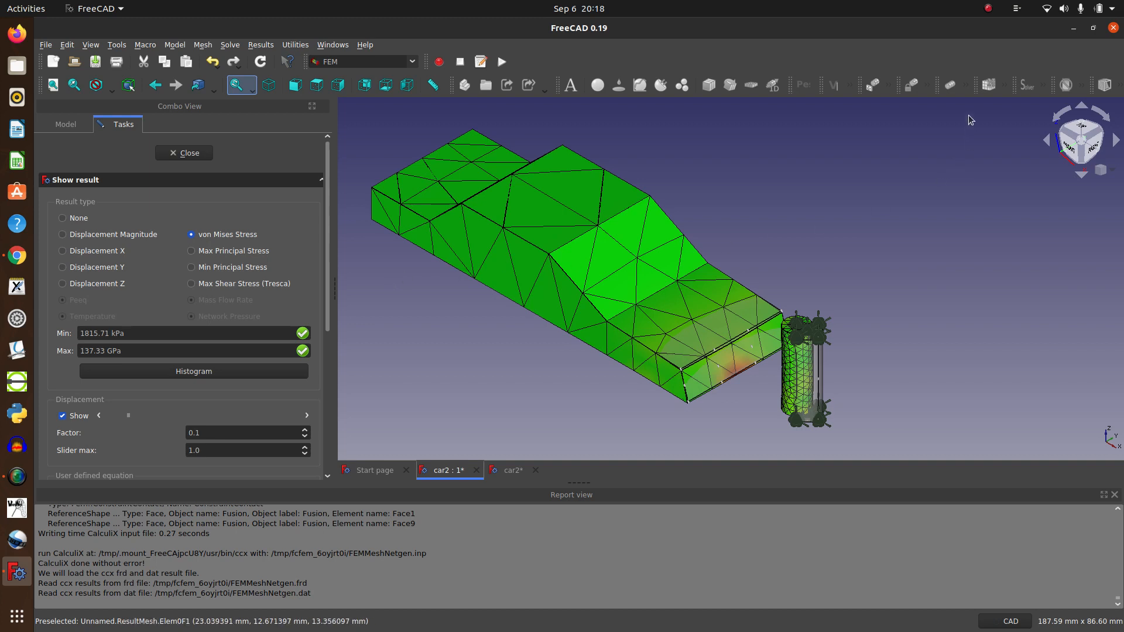
{"action": "left_click", "coordinate": [988, 10]}
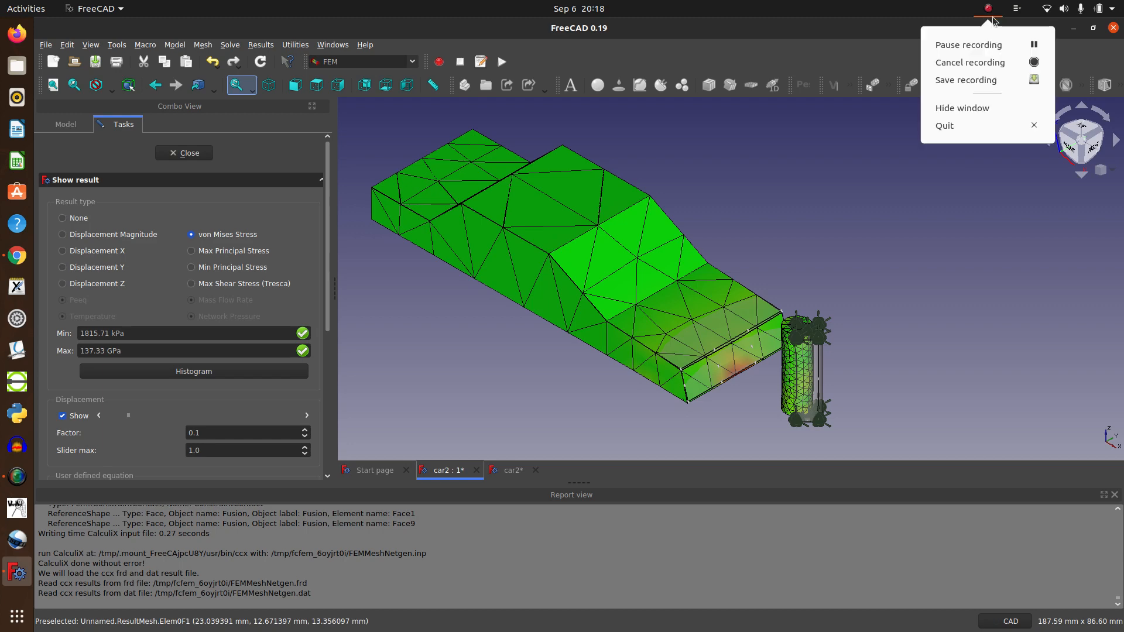